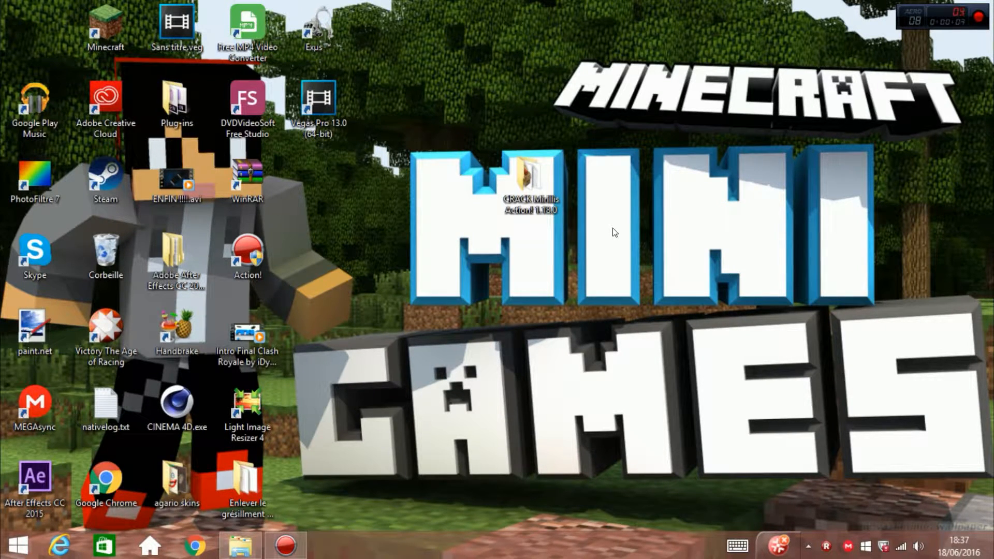
- Open the CRACK Mirillis Action! 1.18.0 folder from the desktop and maximize its window
left_click_drag(674, 174, 758, 275)
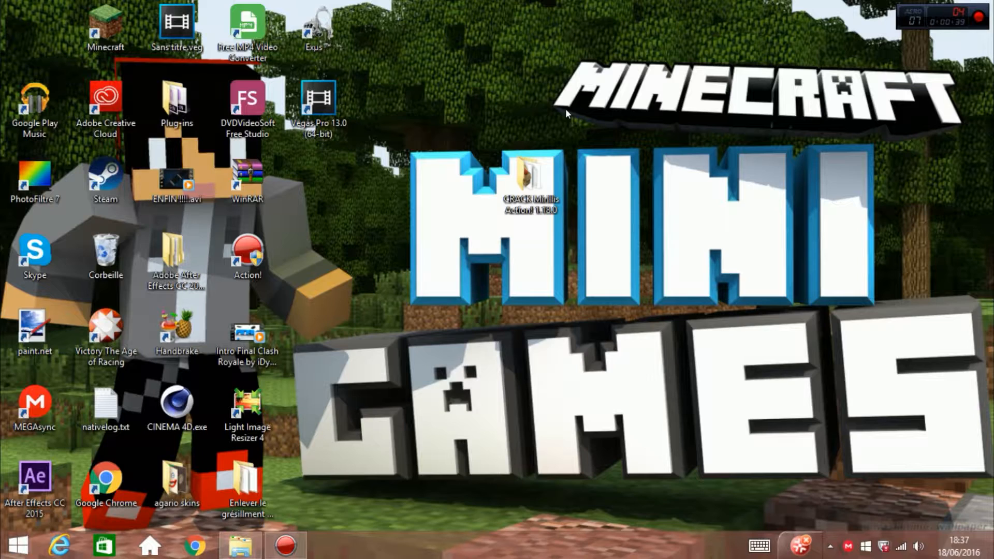
mouse_move(530, 179)
left_mouse_down()
mouse_move(627, 182)
mouse_move(534, 185)
left_mouse_up()
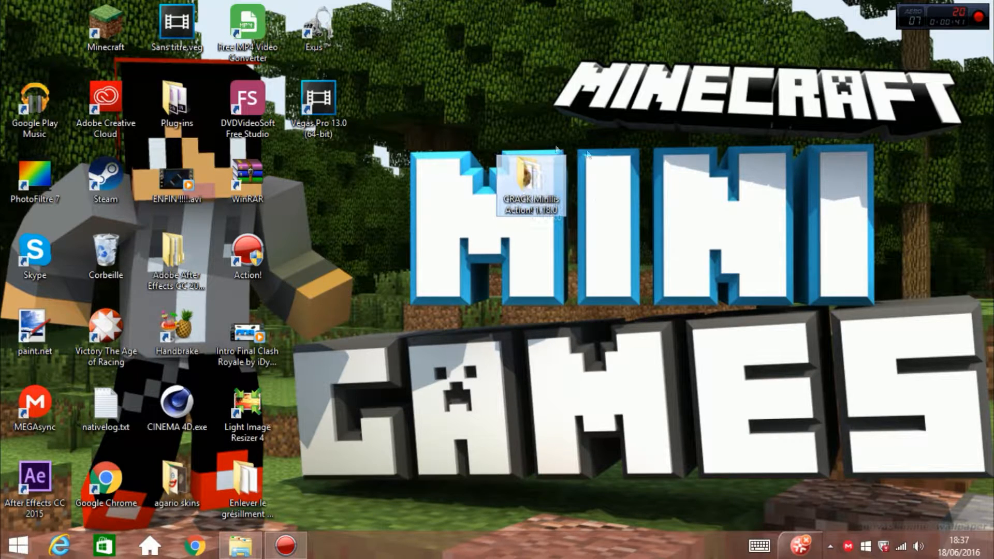
mouse_move(522, 199)
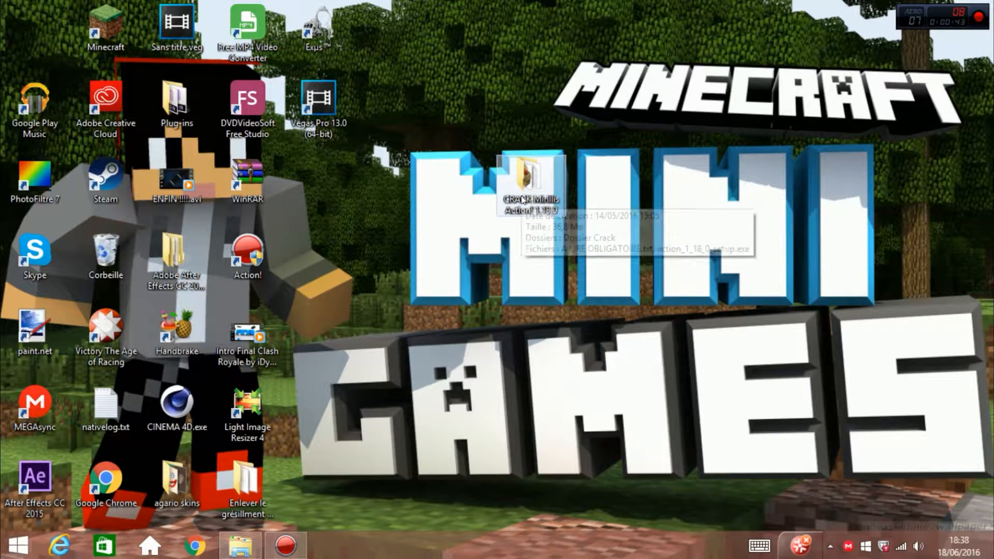
double_click(525, 189)
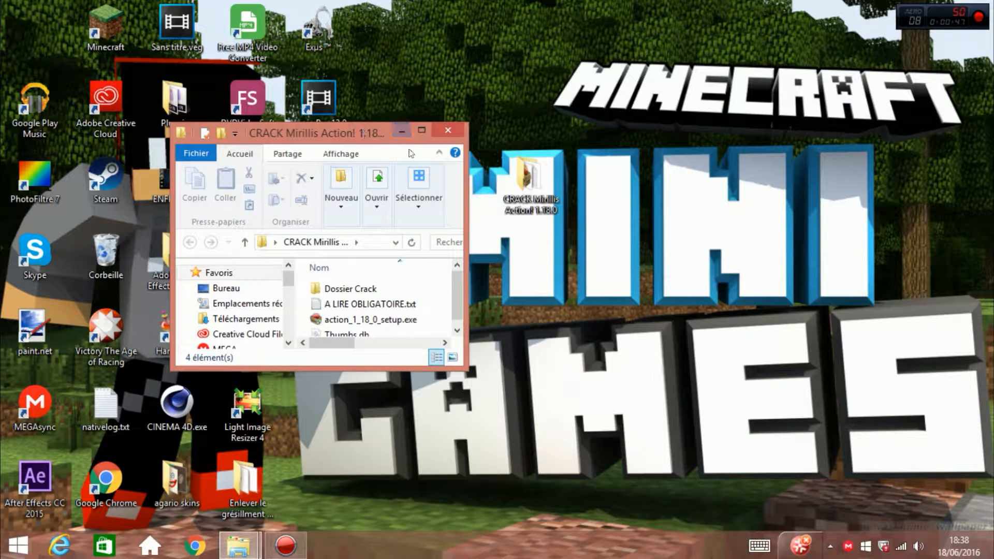
left_click(420, 130)
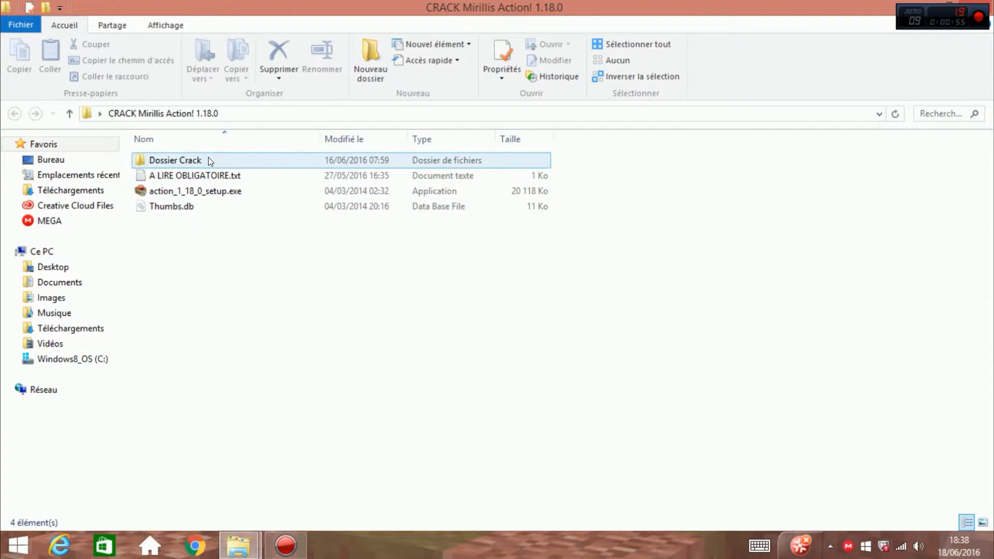
- Open A LIRE OBLIGATOIRE.txt, read through the three installation steps, and close the file
double_click(217, 176)
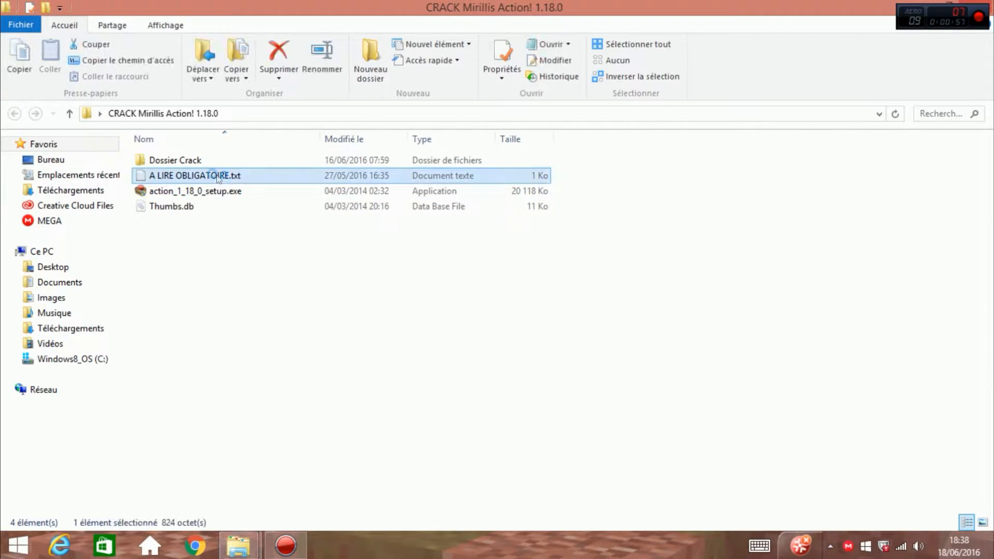
left_click_drag(407, 42, 348, 61)
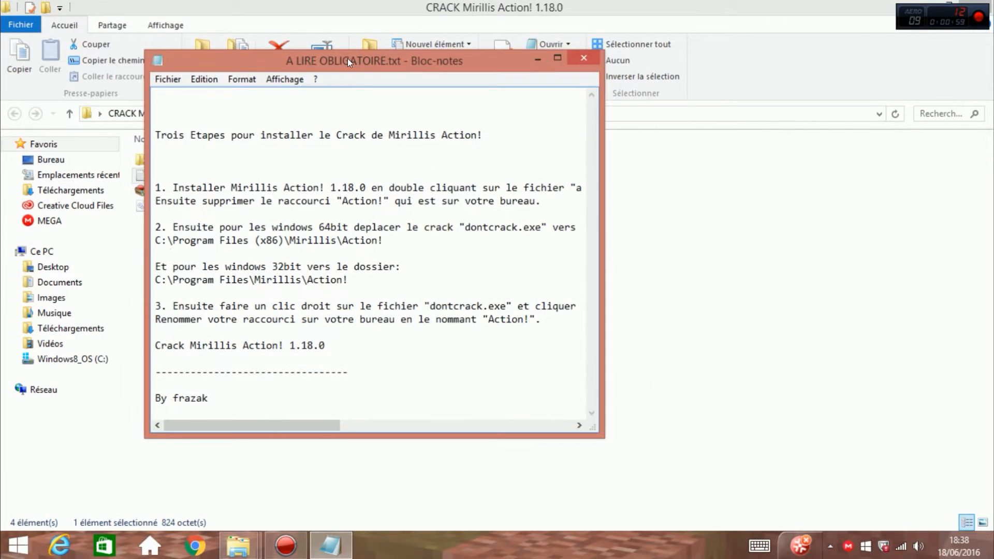
mouse_move(276, 426)
left_mouse_down()
mouse_move(407, 427)
mouse_move(290, 427)
left_mouse_up()
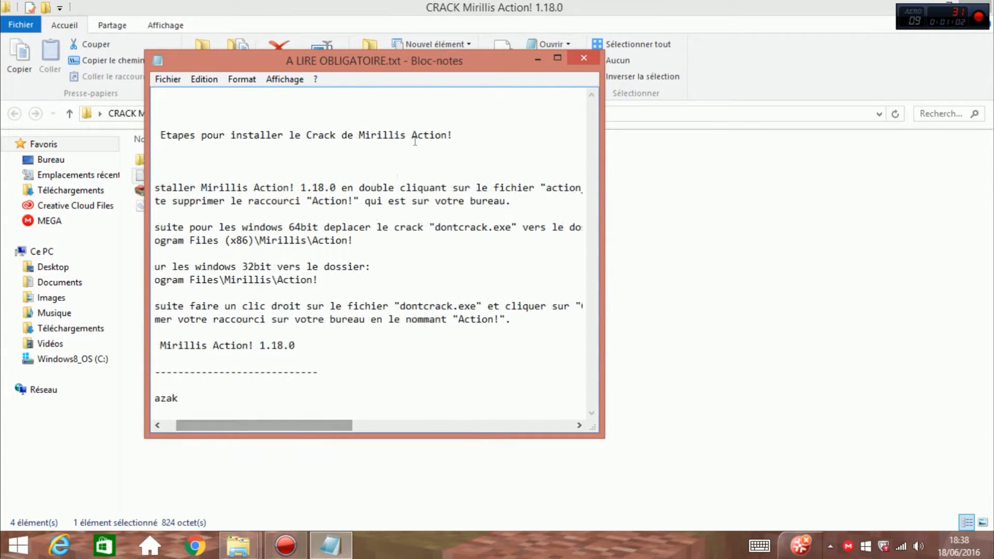
left_click(579, 56)
double_click(220, 173)
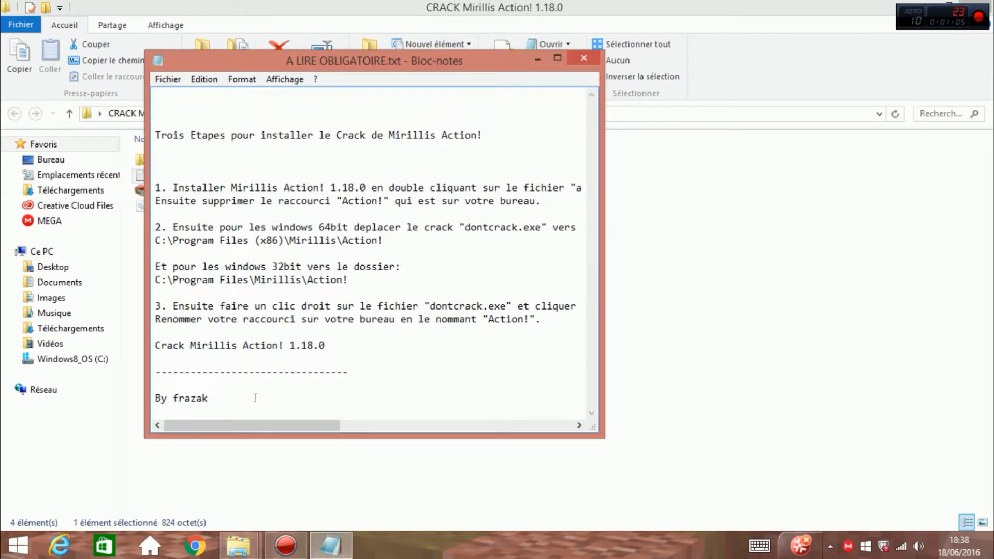
mouse_move(258, 425)
left_mouse_down()
mouse_move(371, 420)
mouse_move(266, 425)
left_mouse_up()
left_click(575, 55)
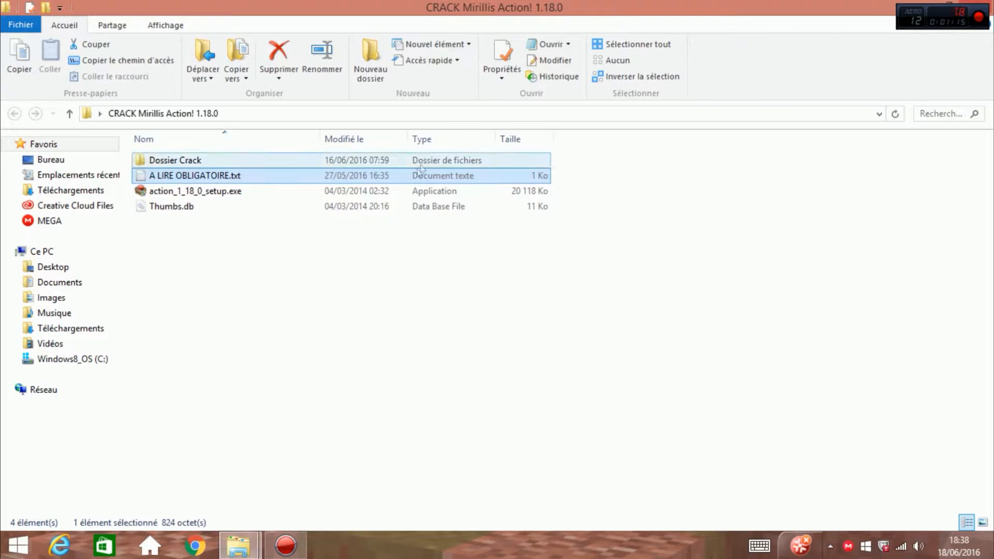
- Launch action_1_18_0_setup.exe, allow it to make changes to the computer, and accept Français as the installer language
left_click(414, 191)
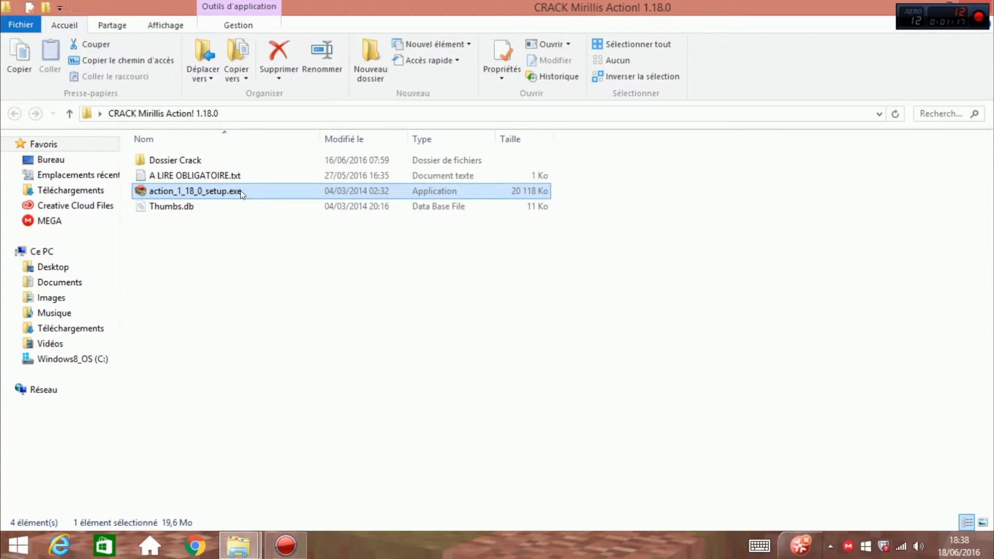
left_click(247, 208)
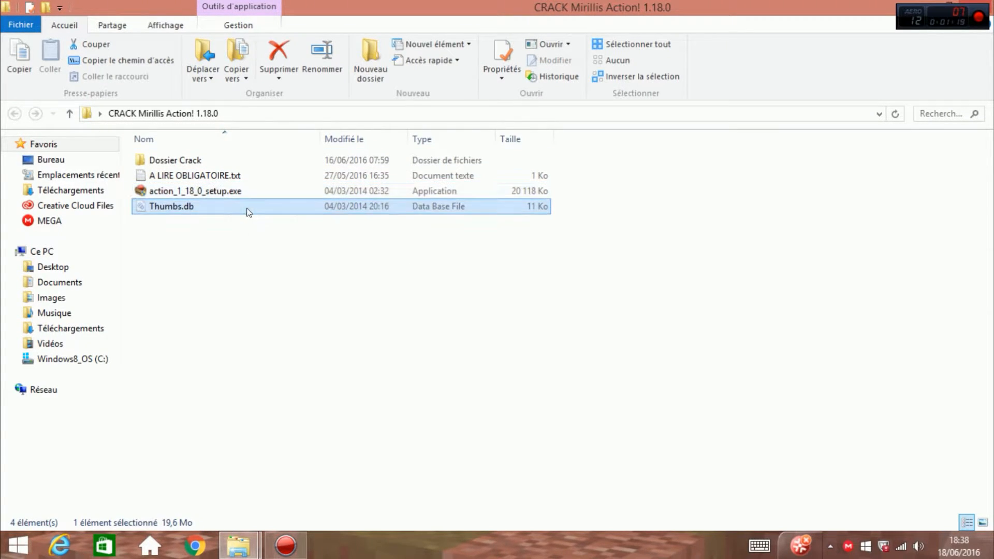
left_click(192, 191)
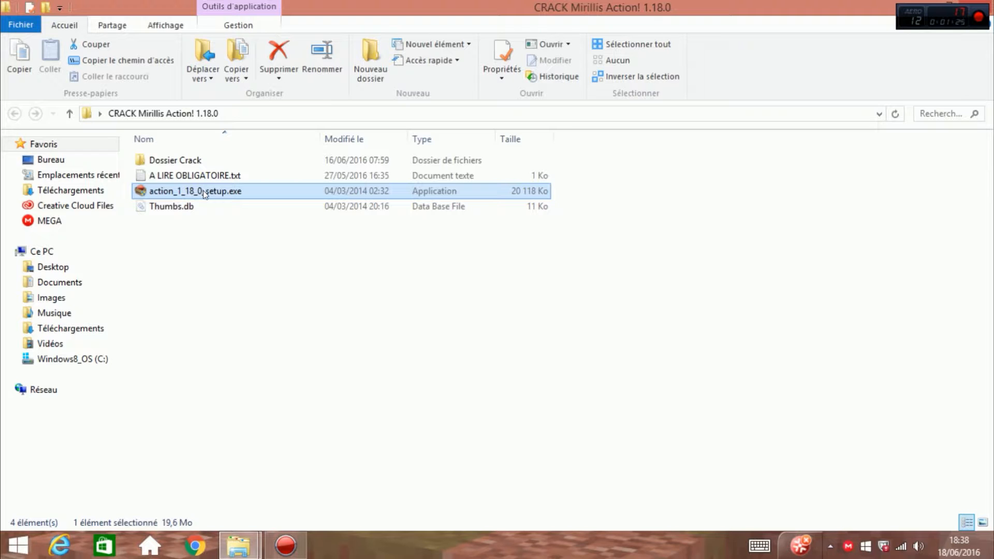
double_click(203, 190)
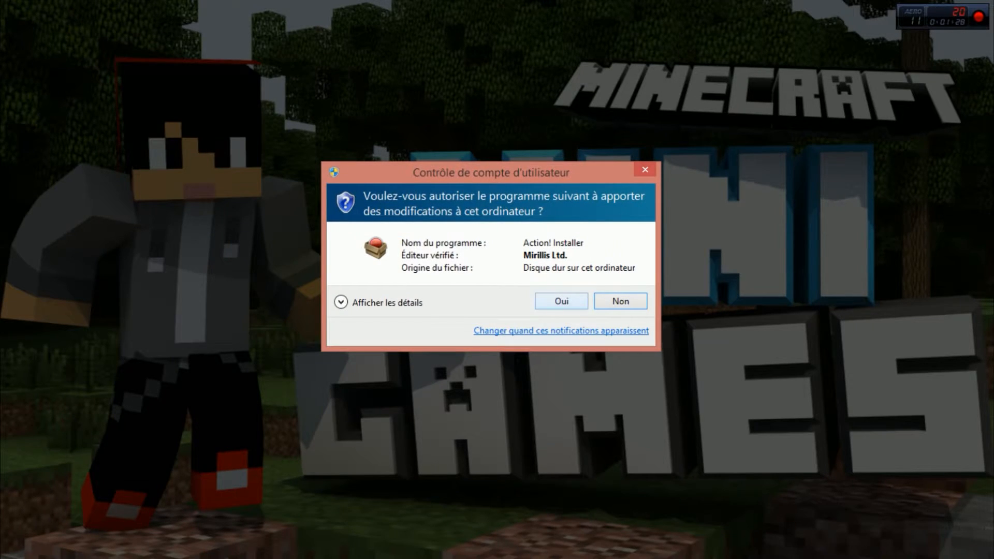
left_click(562, 301)
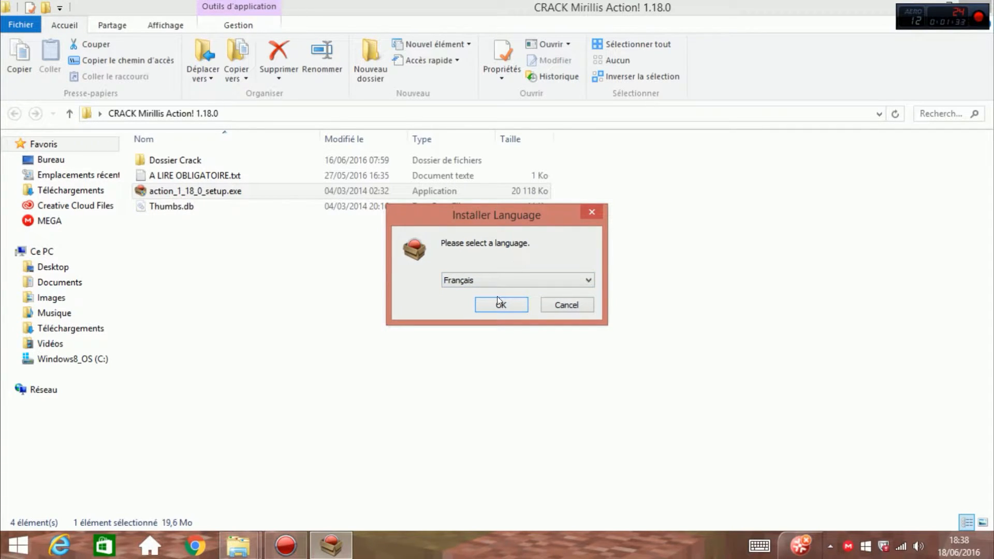
left_click(487, 306)
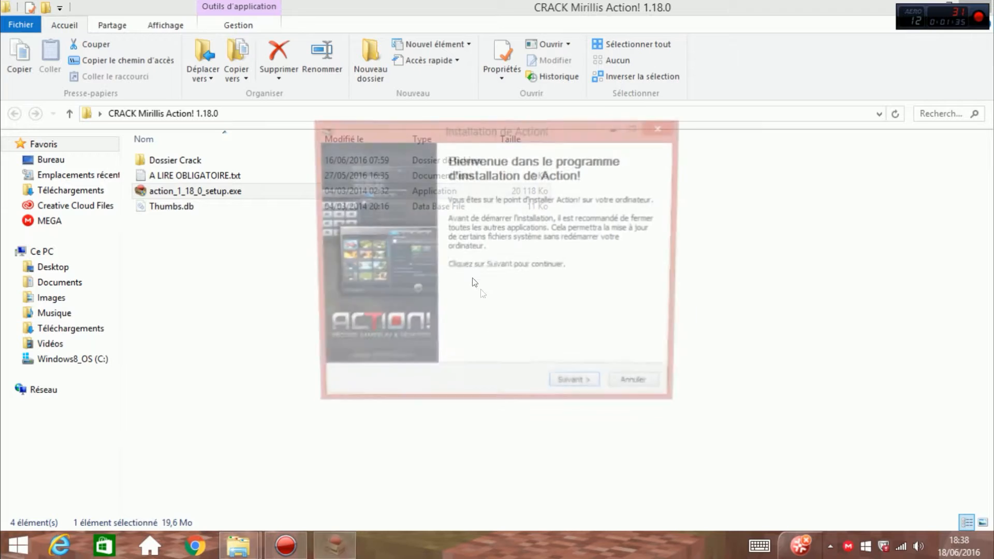
- Try to install Action! into C:\Program Files (x86)\Mirillis\Action!\, abandon the installation and close the installer
left_click(579, 390)
left_click(578, 390)
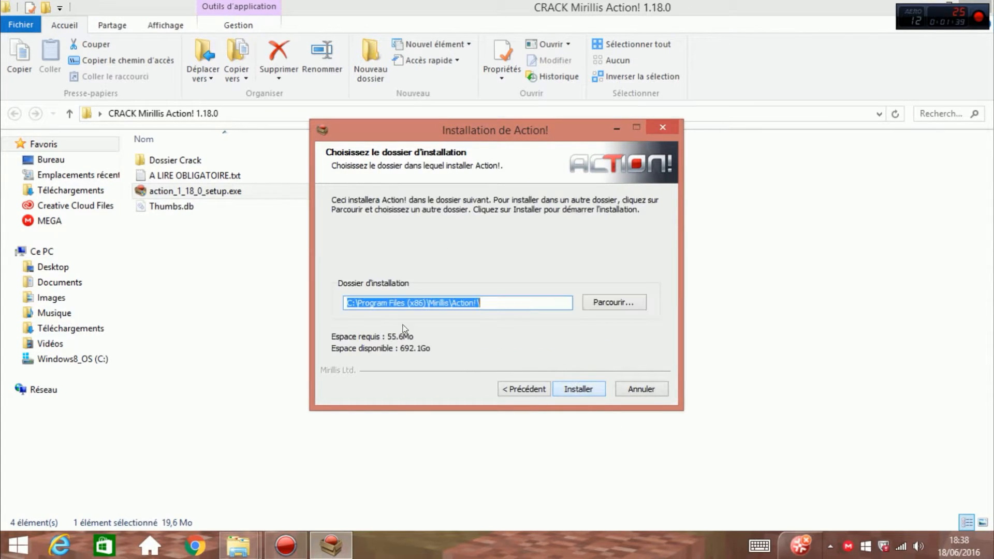
left_click(495, 304)
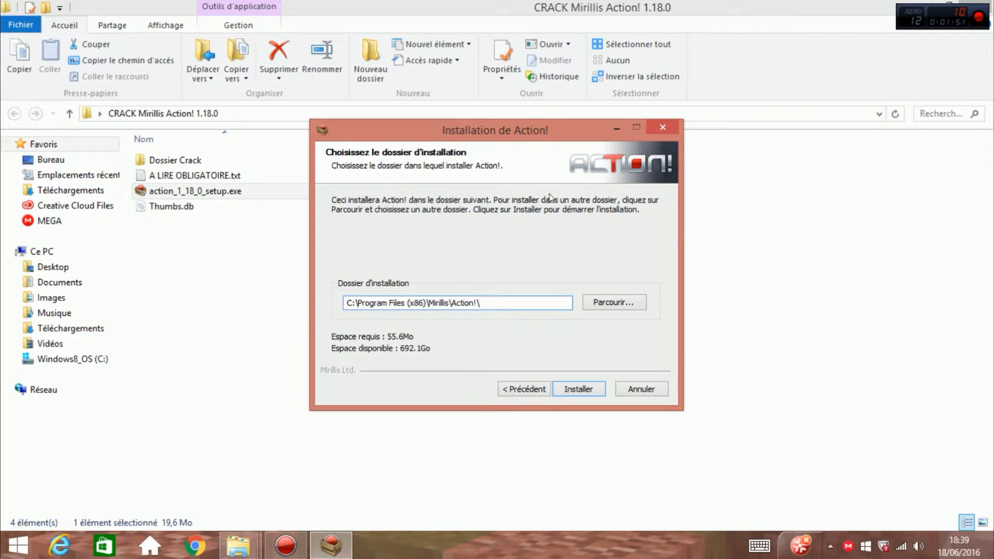
left_click(569, 388)
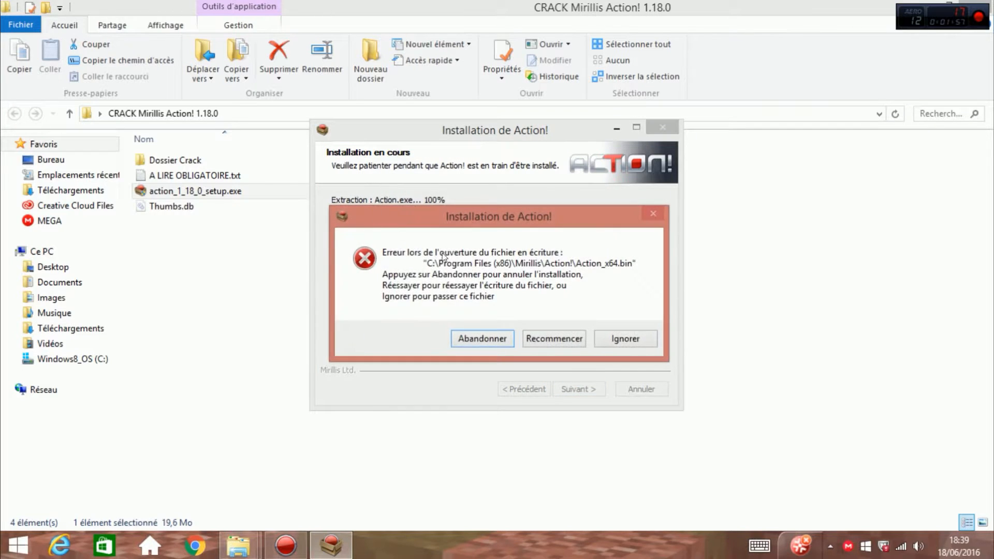
left_click(485, 337)
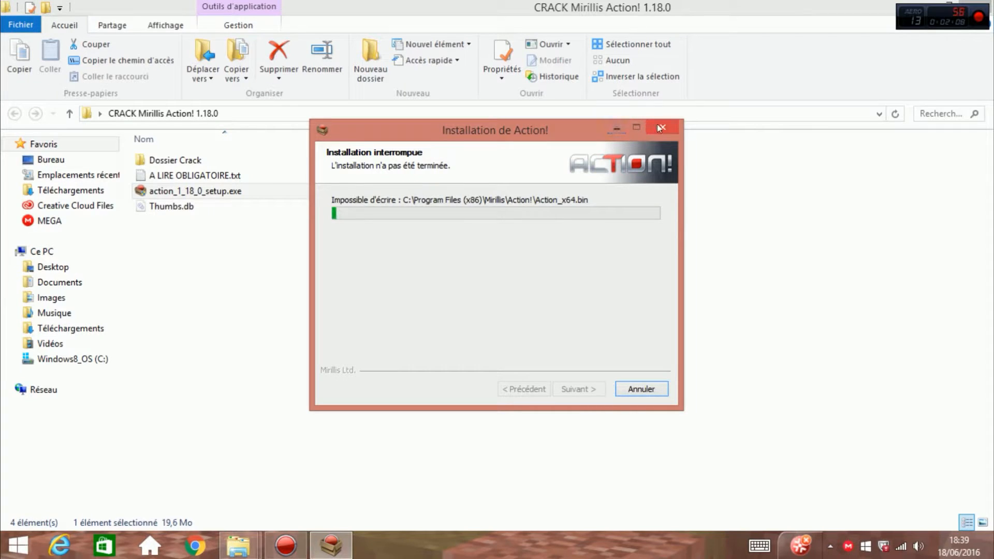
left_click(659, 127)
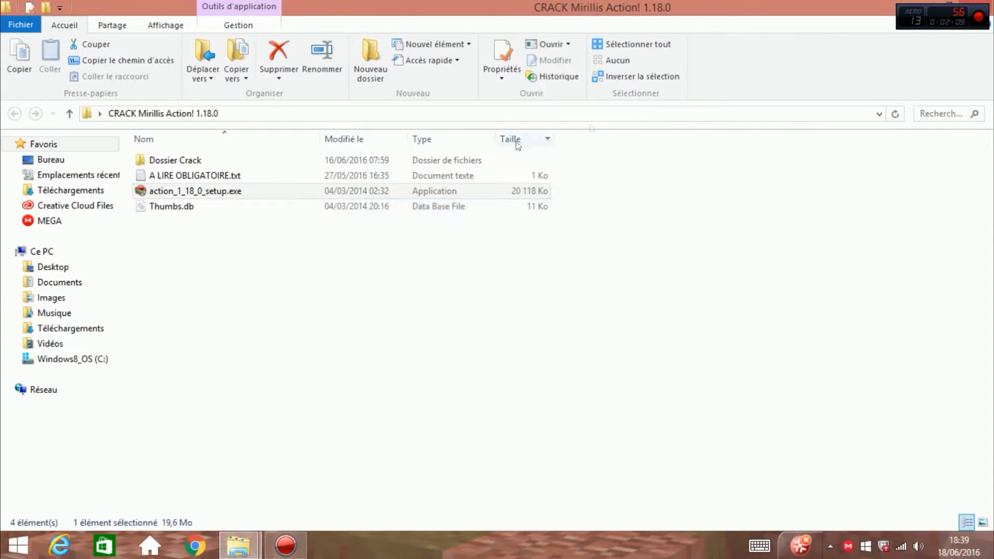
- Leave the folder window and examine the Action! shortcut on the desktop
left_click(944, 4)
left_click_drag(248, 253, 274, 282)
left_click(394, 293)
- Reopen the CRACK Mirillis Action! 1.18.0 folder maximized and select dontcrack.exe in its Dossier Crack subfolder
double_click(525, 189)
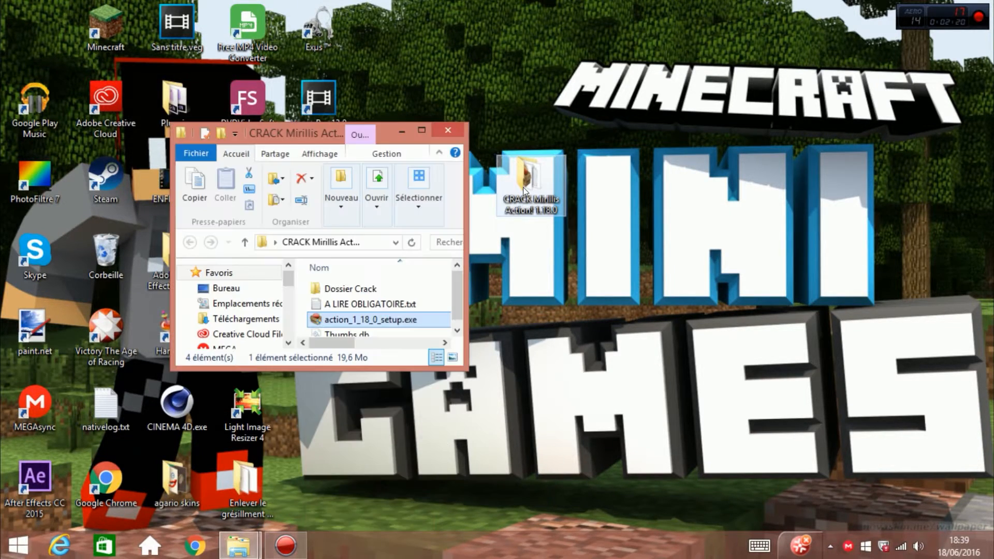
left_click(422, 130)
left_click(262, 162)
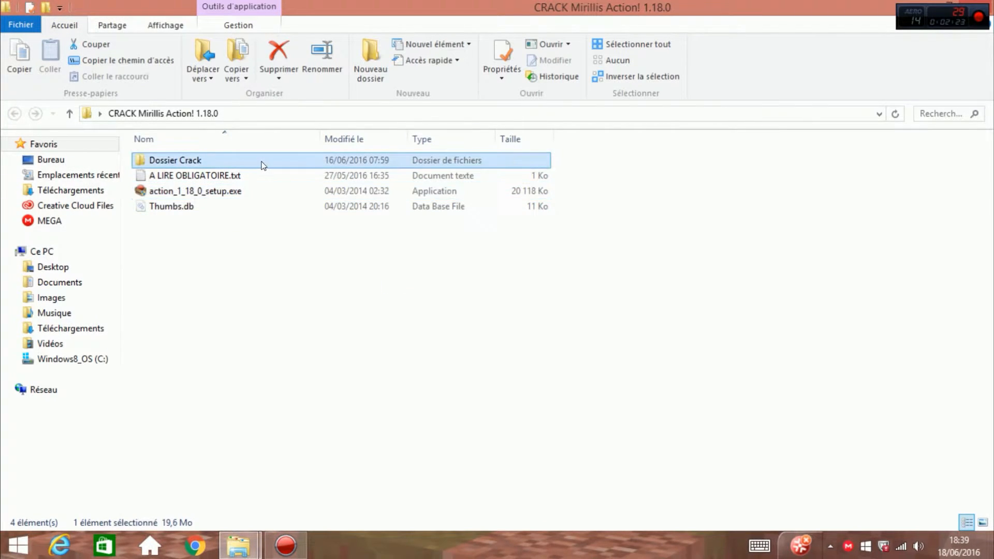
double_click(261, 162)
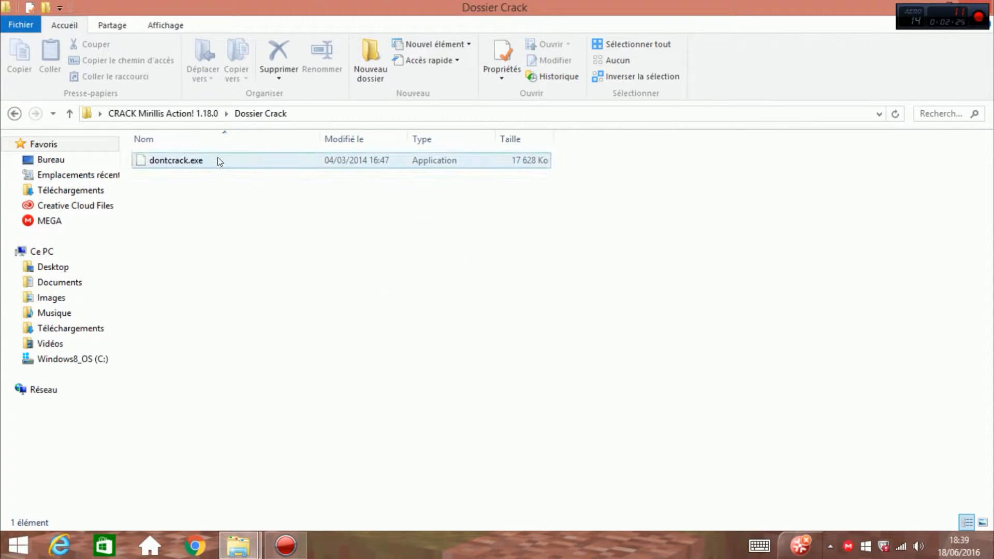
left_click(254, 164)
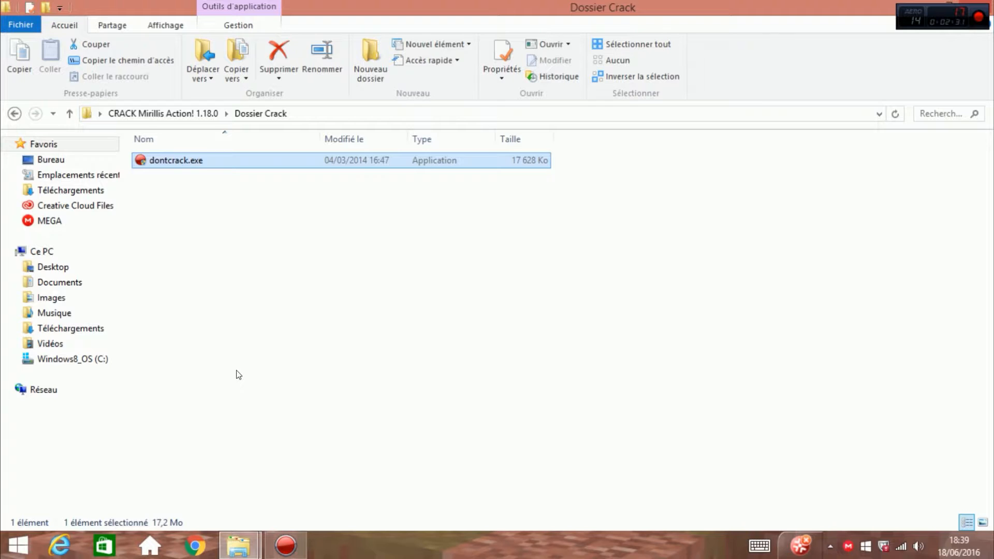
- Open the %appdata% folder in a second window and place it, made taller, beside the Dossier Crack file list
key("super+r")
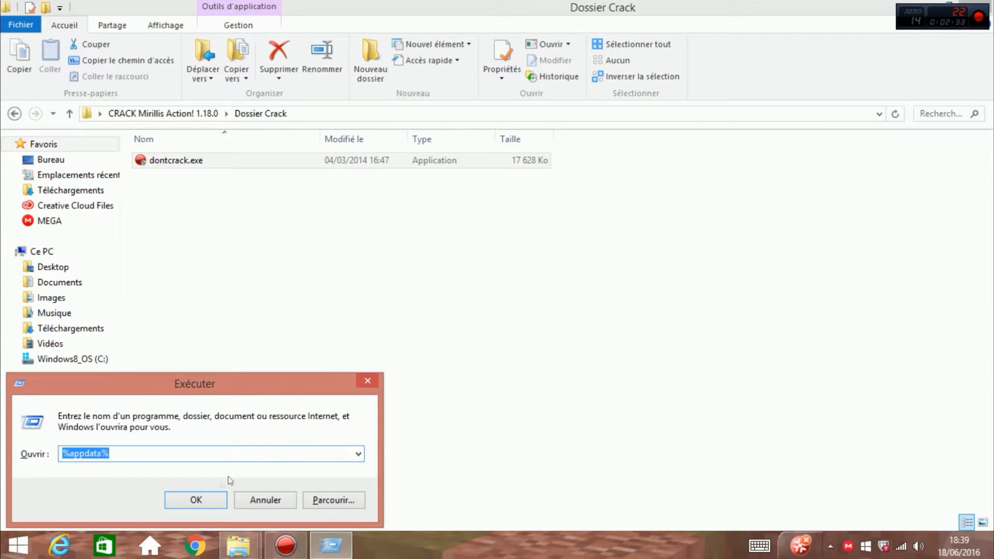
left_click(201, 495)
left_click_drag(325, 154, 794, 13)
left_click_drag(803, 248, 787, 492)
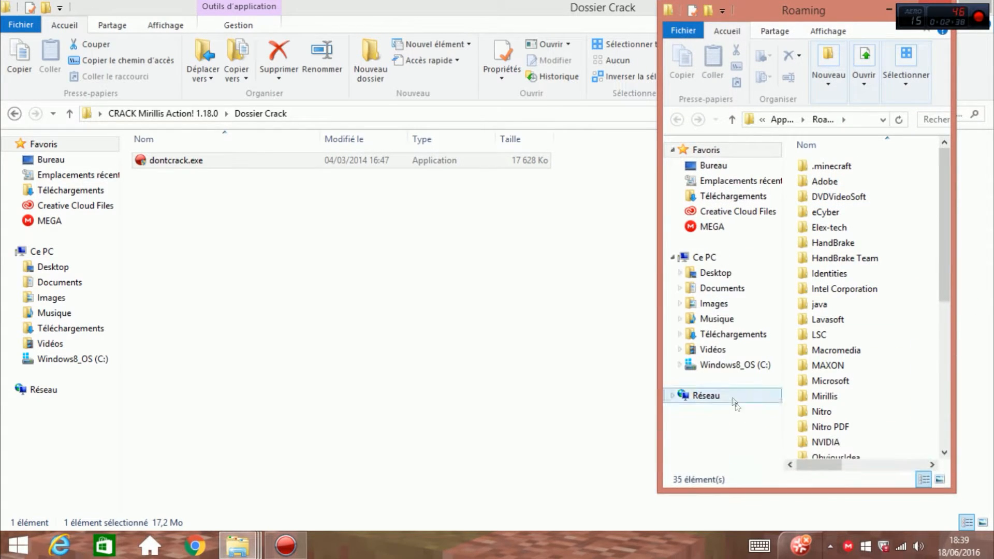
- Browse the second window to C:\Program Files (x86)\Mirillis\Action! and look through the files in that folder
left_click(722, 366)
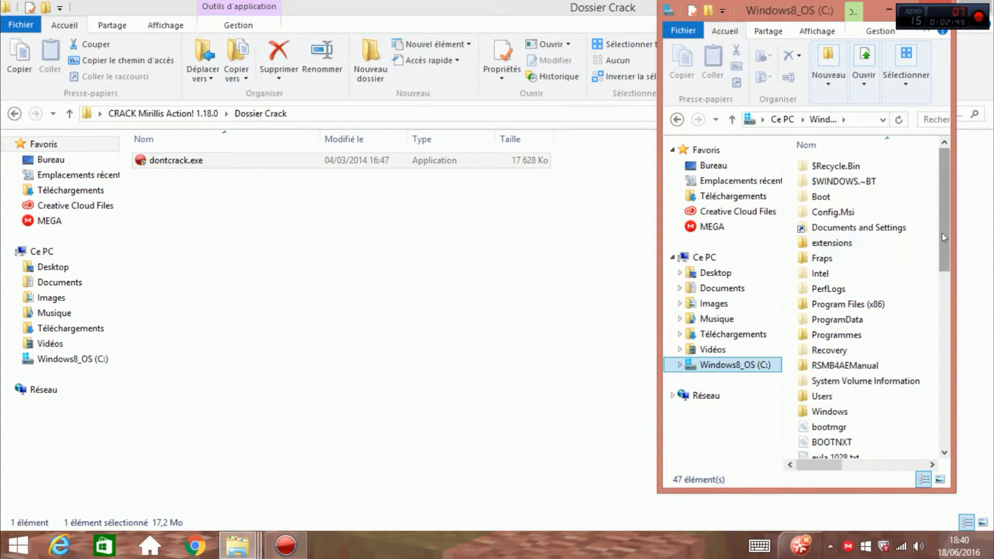
double_click(837, 305)
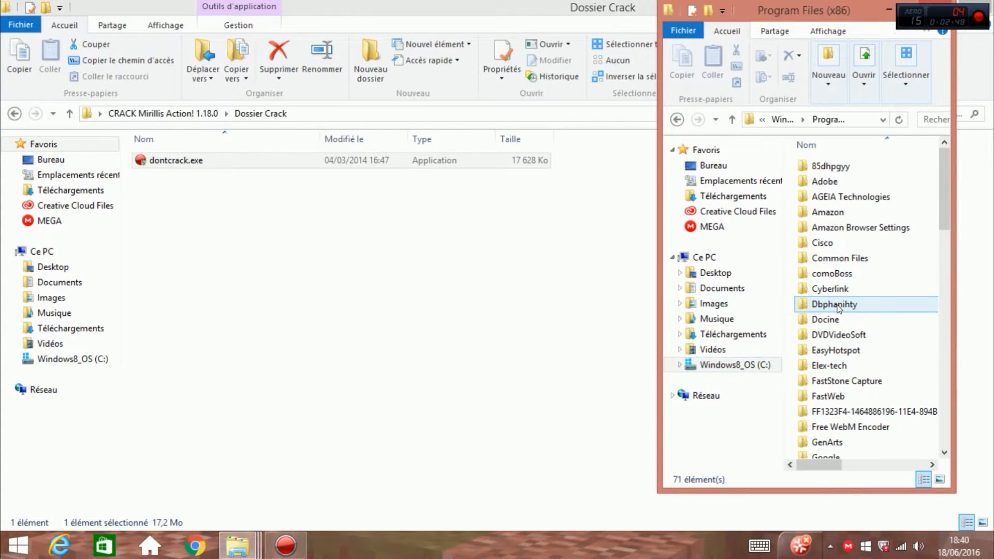
scroll(843, 362, "down", 6)
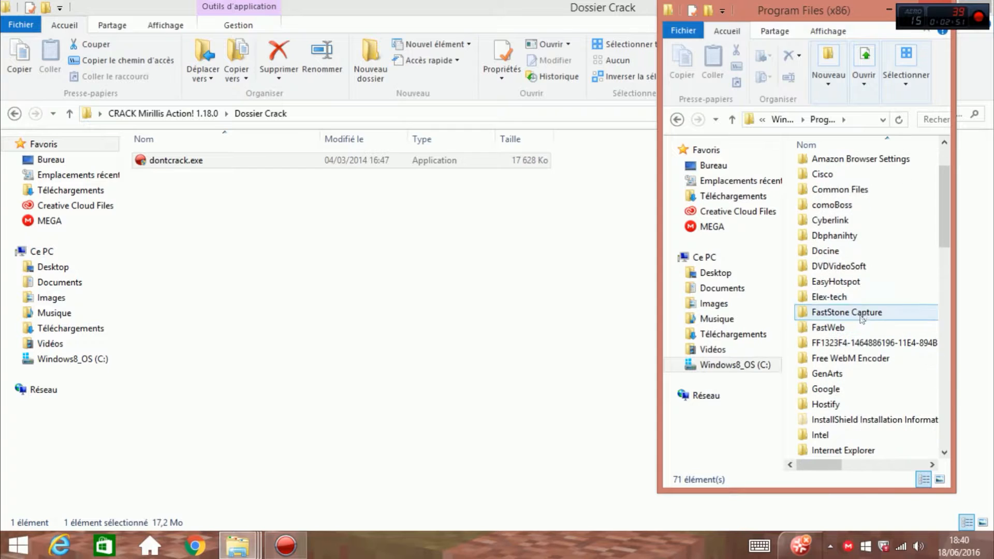
scroll(834, 381, "down", 2)
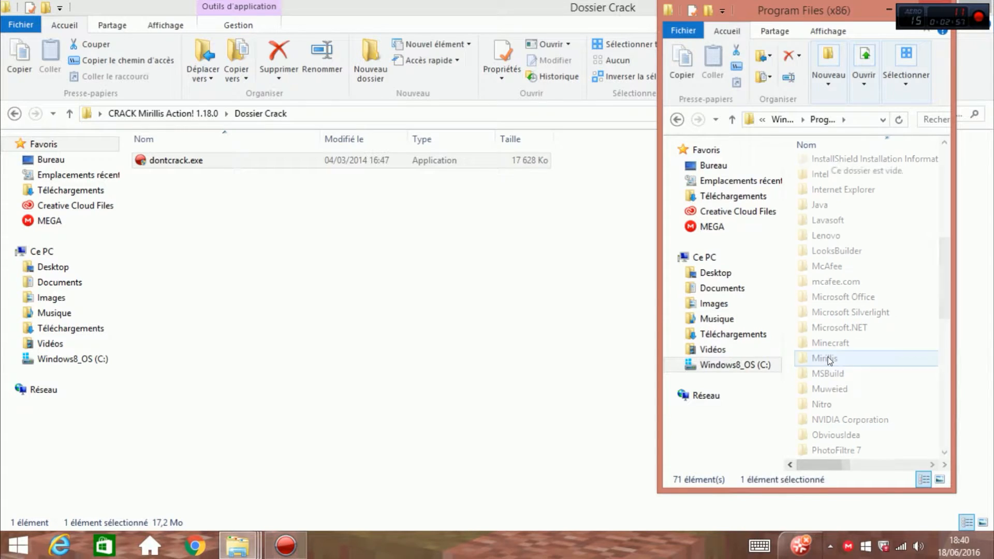
double_click(827, 358)
double_click(811, 168)
scroll(812, 173, "down", 4)
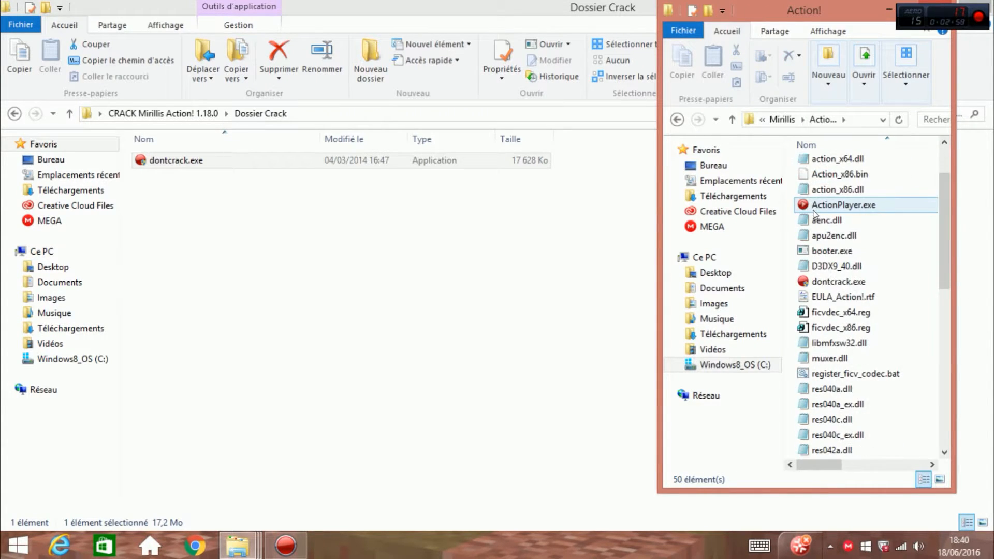
scroll(818, 184, "up", 4)
scroll(819, 189, "down", 4)
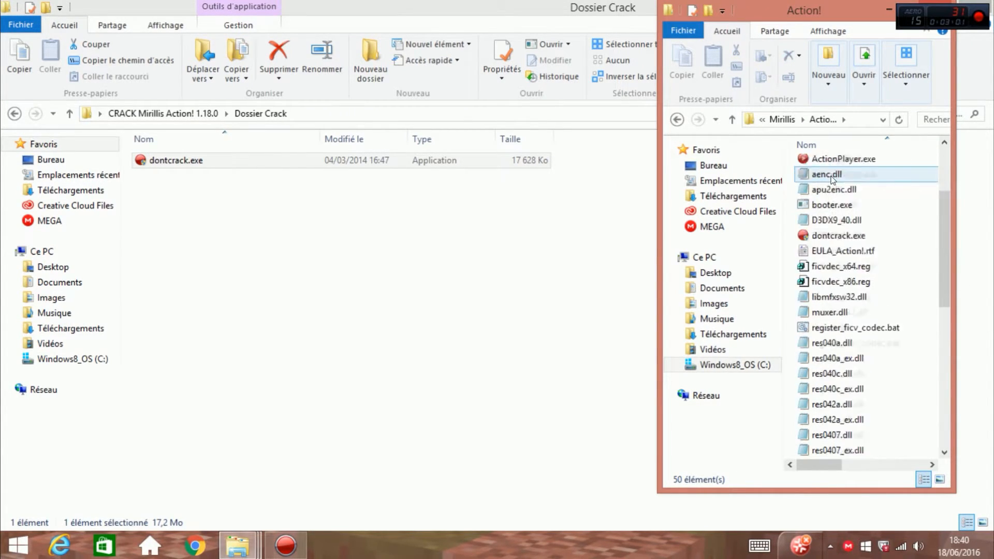
left_click_drag(951, 282, 945, 155)
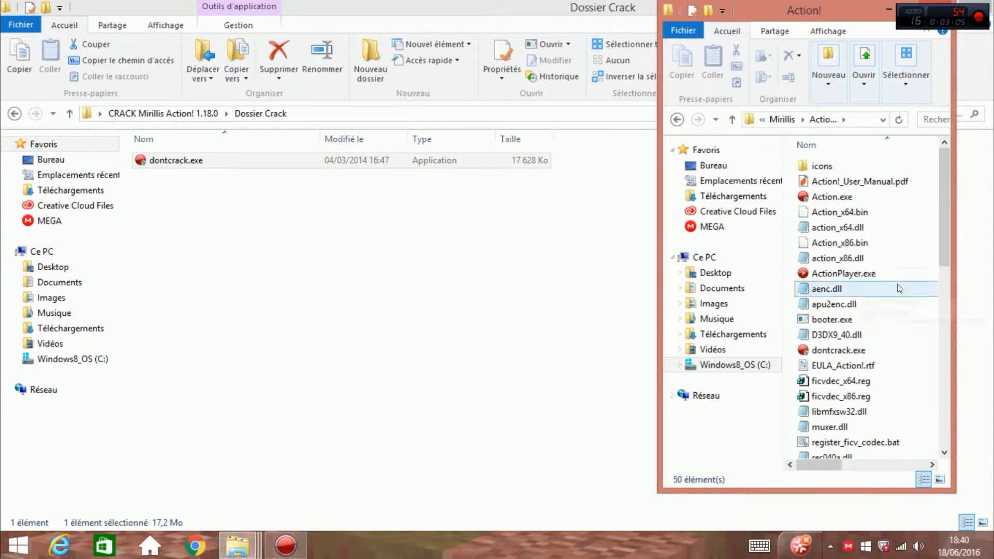
double_click(217, 160)
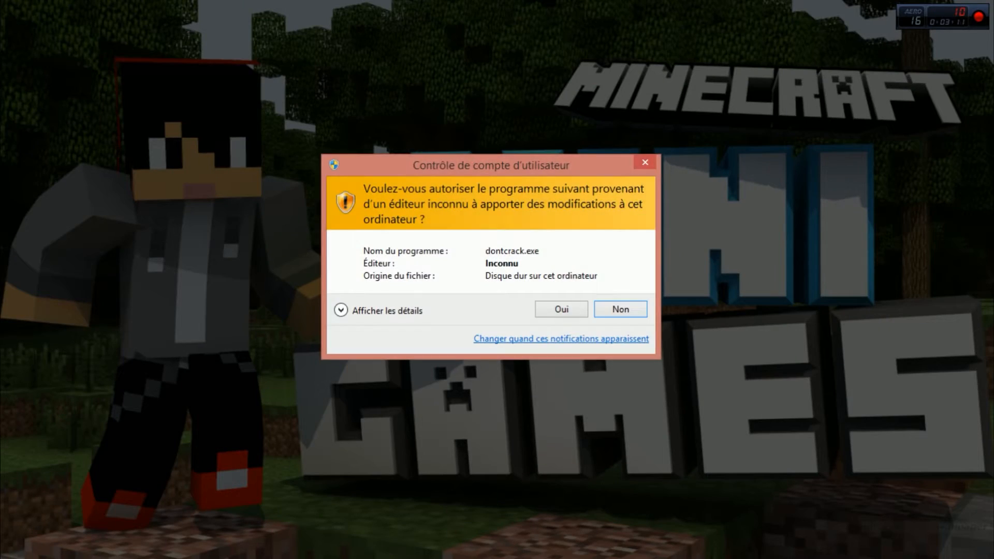
left_click(638, 163)
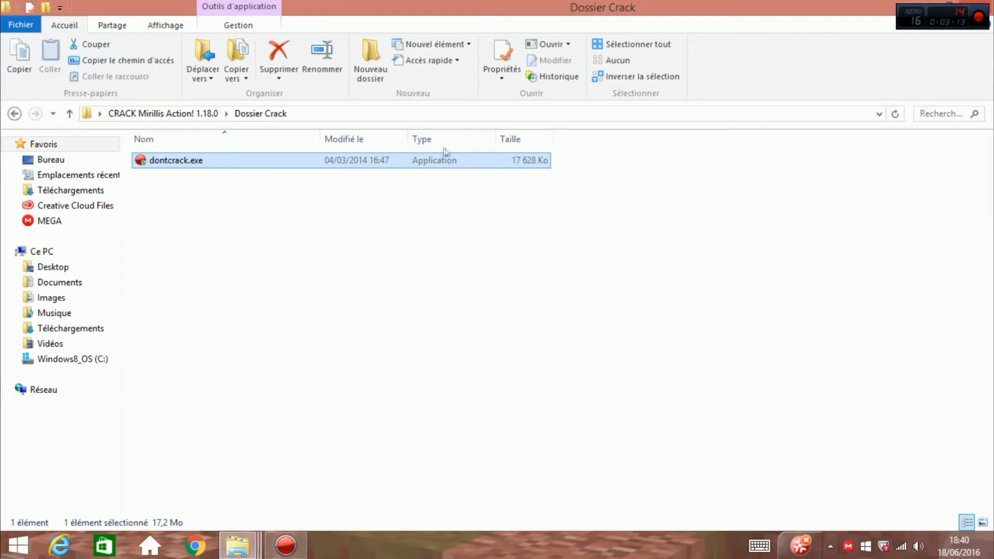
mouse_move(239, 549)
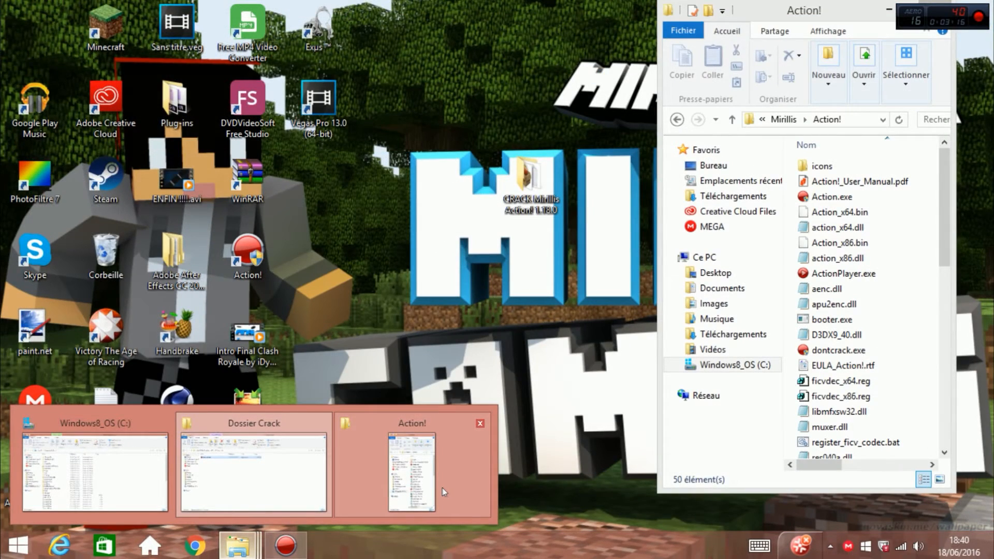
left_click(442, 488)
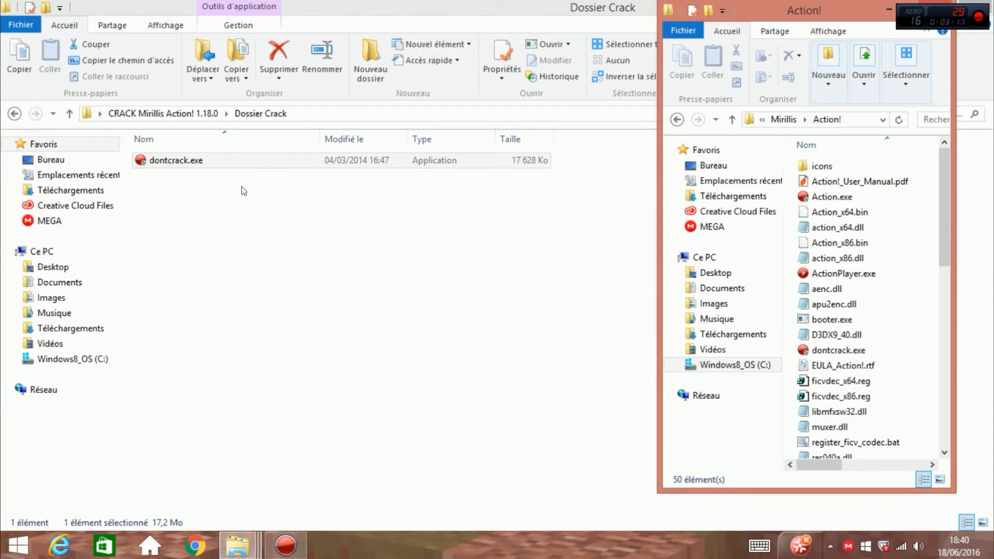
- Select dontcrack.exe in Dossier Crack and bring the Action! program folder window back in front of it
left_click(252, 165)
left_click_drag(252, 165, 393, 172)
mouse_move(247, 549)
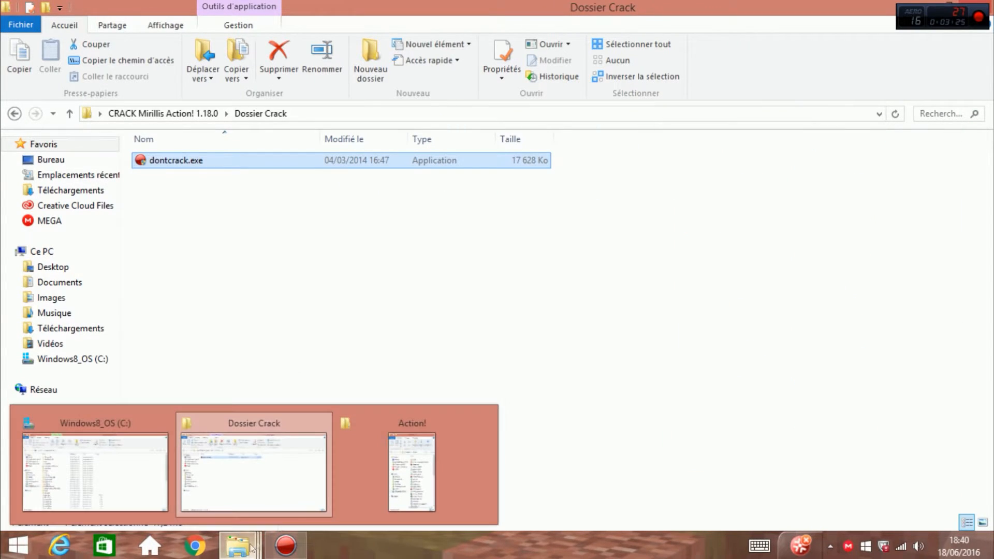
left_click(412, 469)
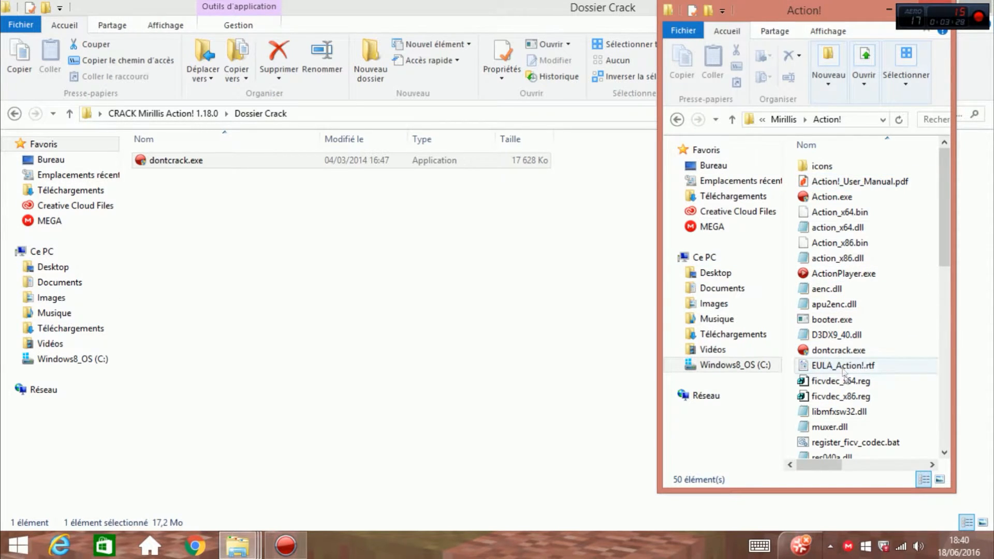
- Try to create a shortcut to dontcrack.exe in the Action! program folder, declining to place it on the desktop
left_click(829, 351)
right_click(829, 351)
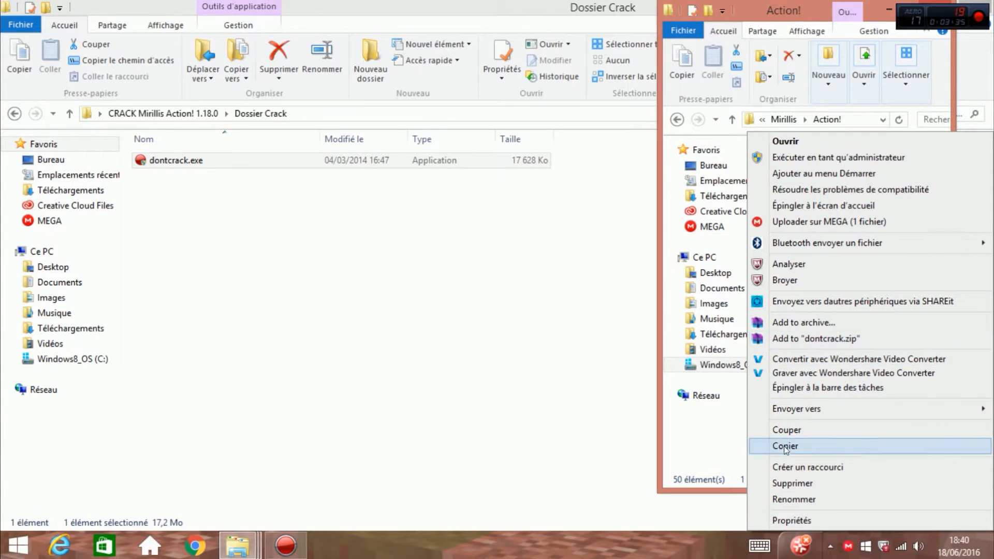
left_click(791, 466)
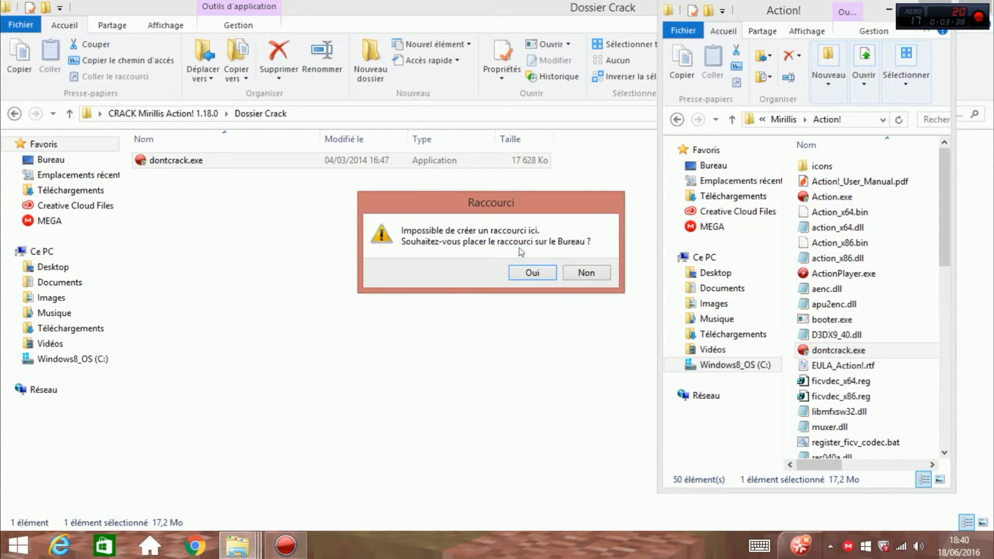
left_click(585, 279)
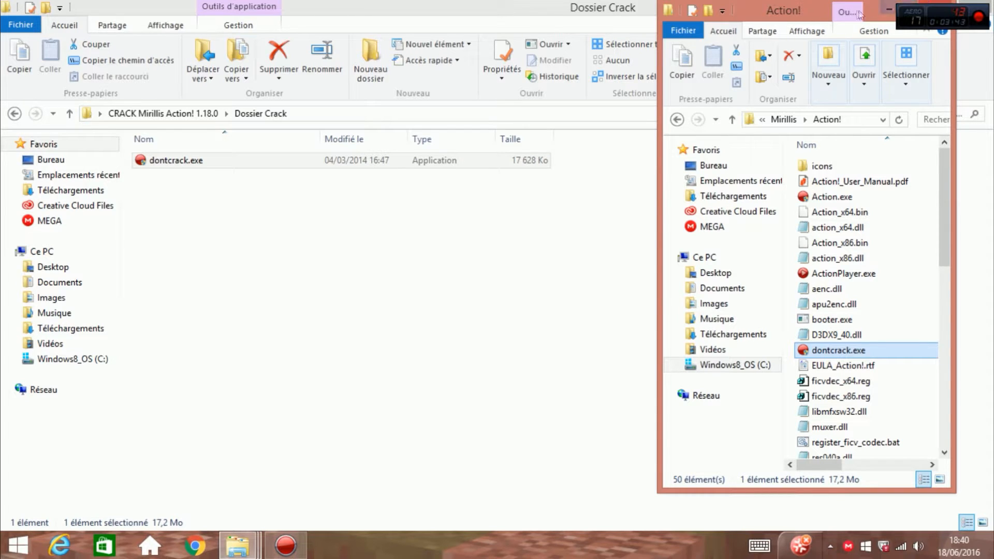
- Close the Action! and Dossier Crack folder windows and inspect the Action! shortcut on the desktop, leaving it in its original place
left_click(944, 5)
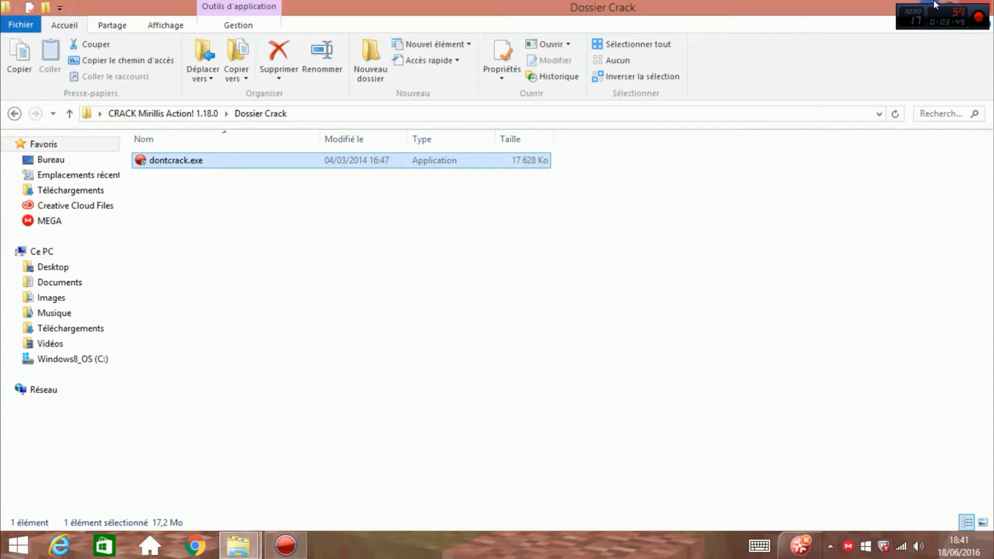
left_click(944, 5)
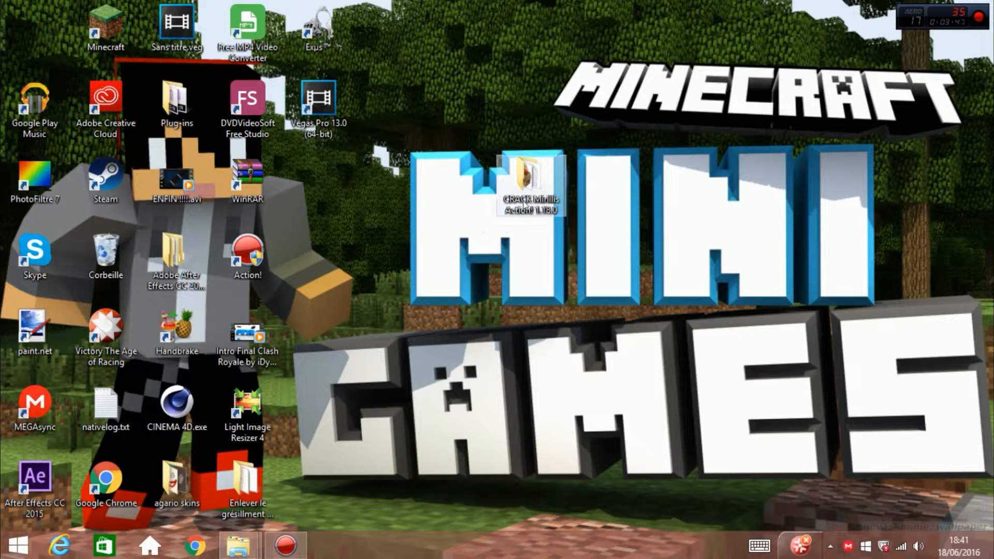
left_click(275, 265)
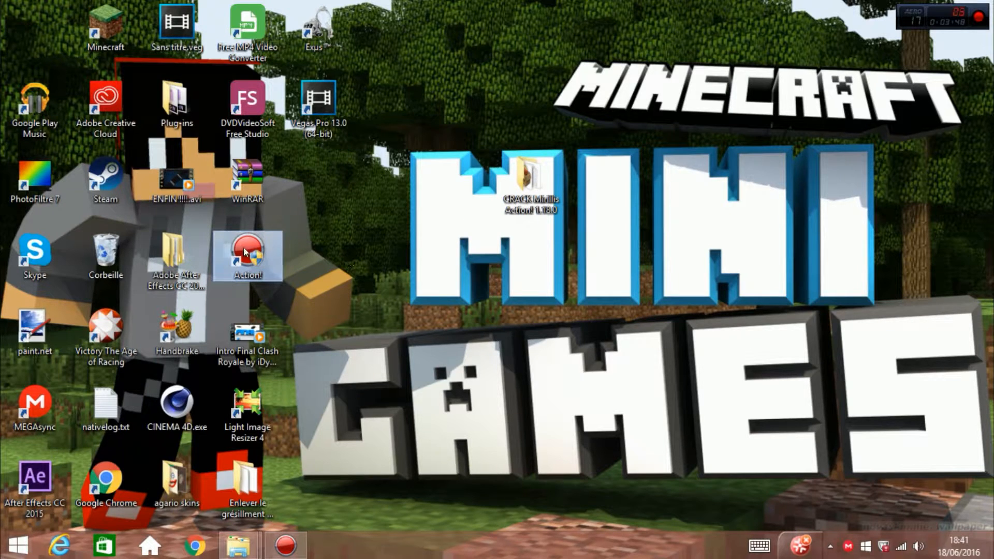
left_click_drag(244, 247, 314, 247)
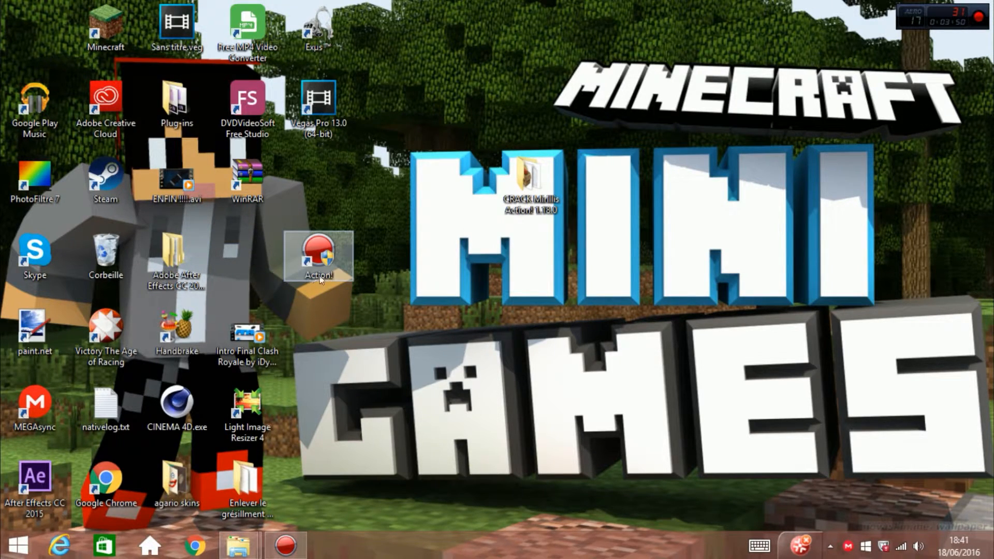
left_click_drag(325, 270, 265, 262)
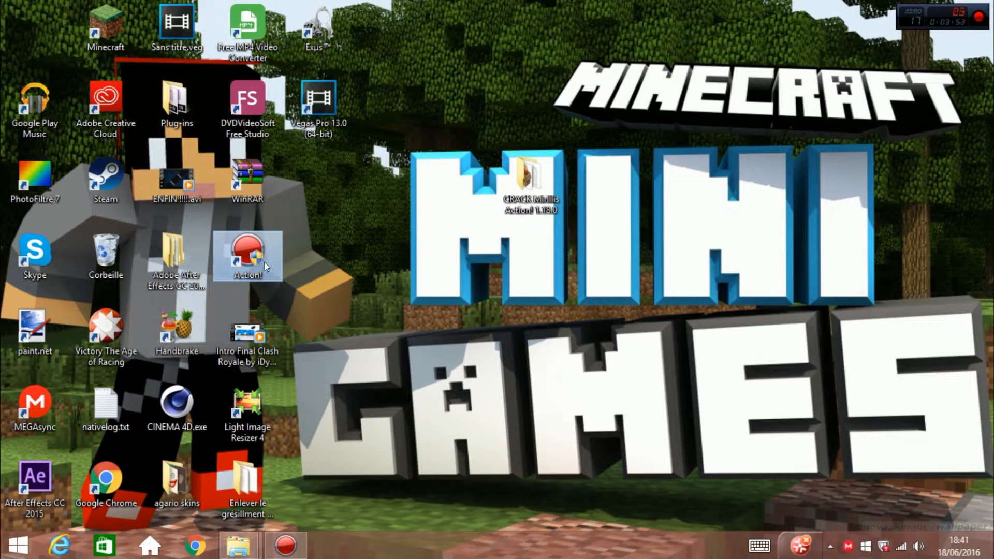
right_click(265, 262)
key("Escape")
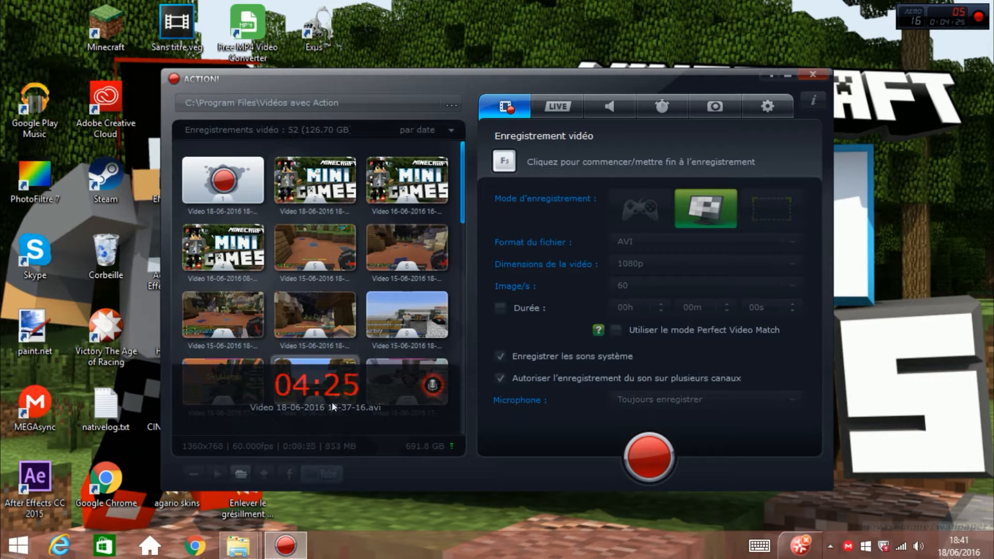
- Look through Action!'s live streaming, audio, benchmark, screenshot and settings pages, ending on the video recording page
left_click(557, 106)
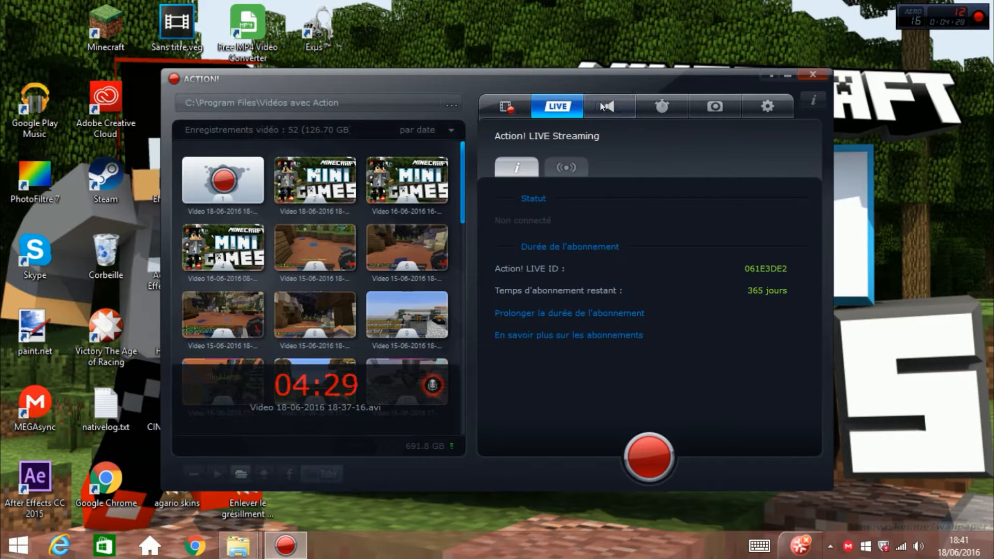
left_click(662, 107)
left_click(714, 106)
left_click(768, 106)
left_click(556, 167)
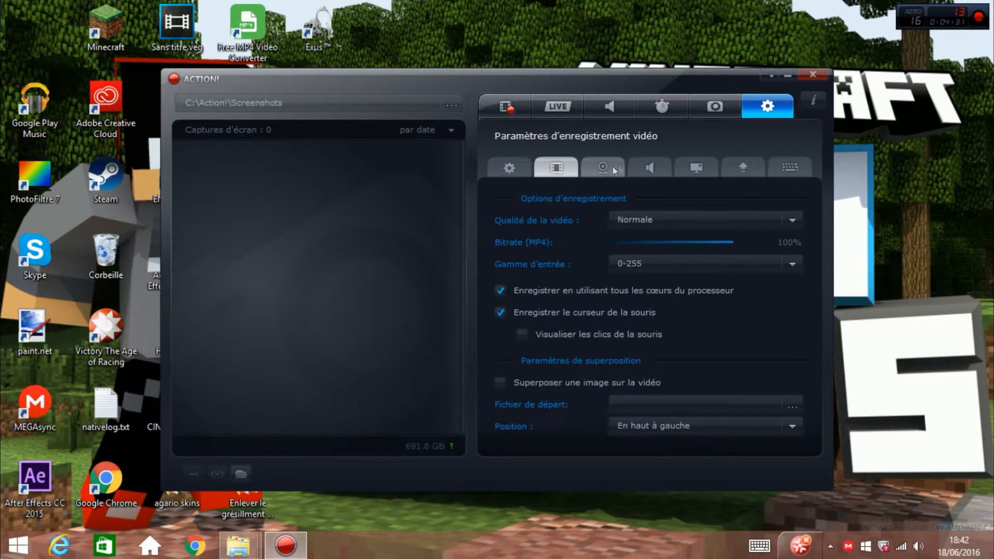
left_click(603, 168)
left_click(789, 165)
left_click(657, 109)
left_click(609, 106)
left_click(513, 107)
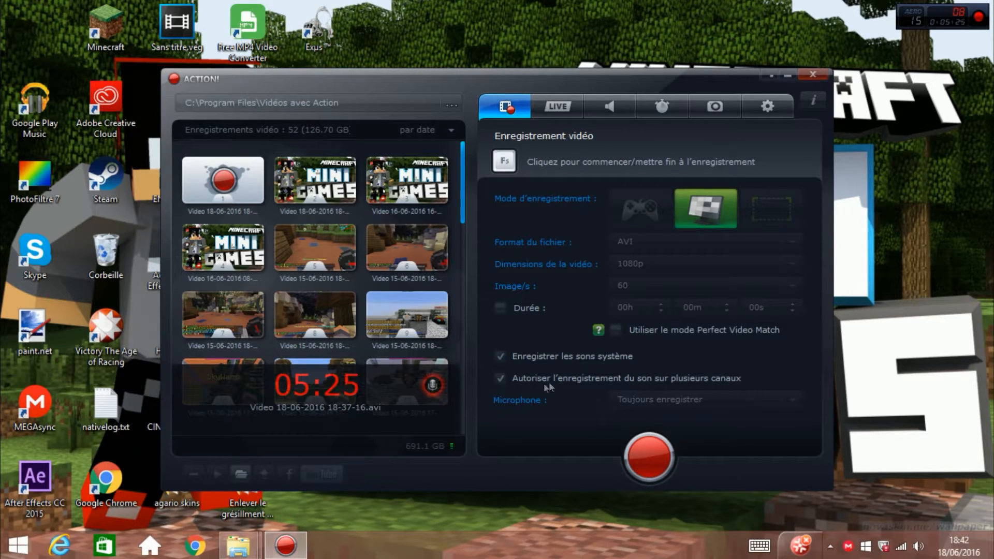
- Review the live streaming subscription information and the output formats offered for audio recording
left_click(555, 111)
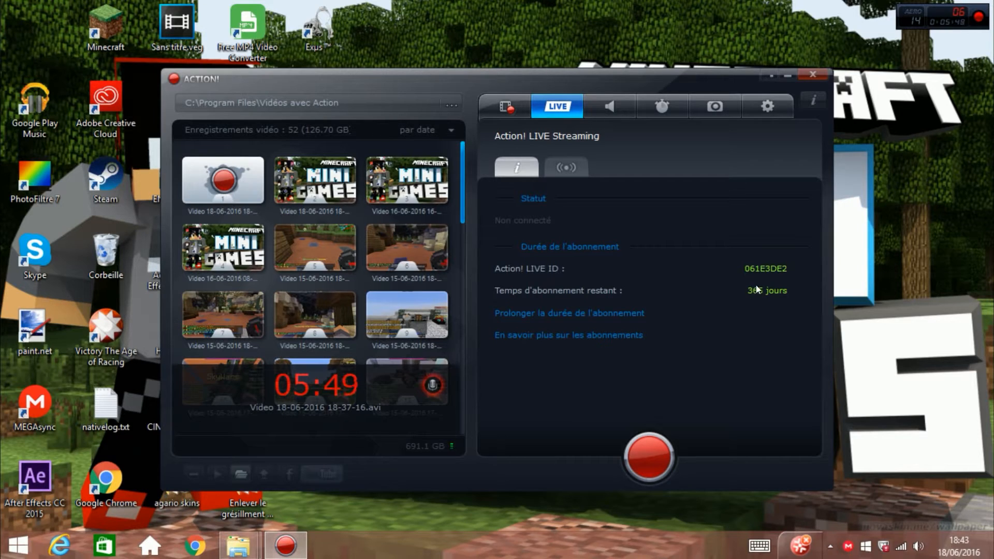
left_click(595, 113)
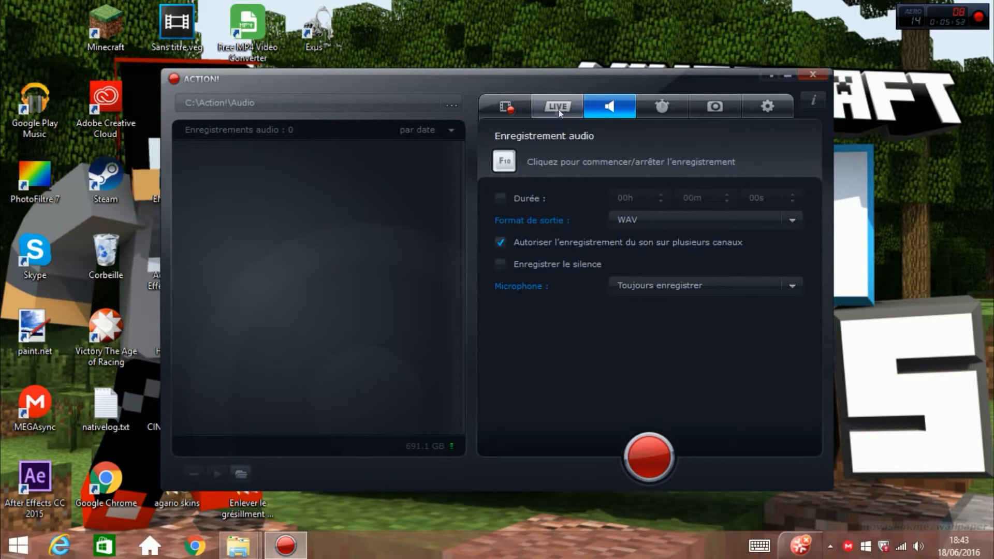
left_click(607, 104)
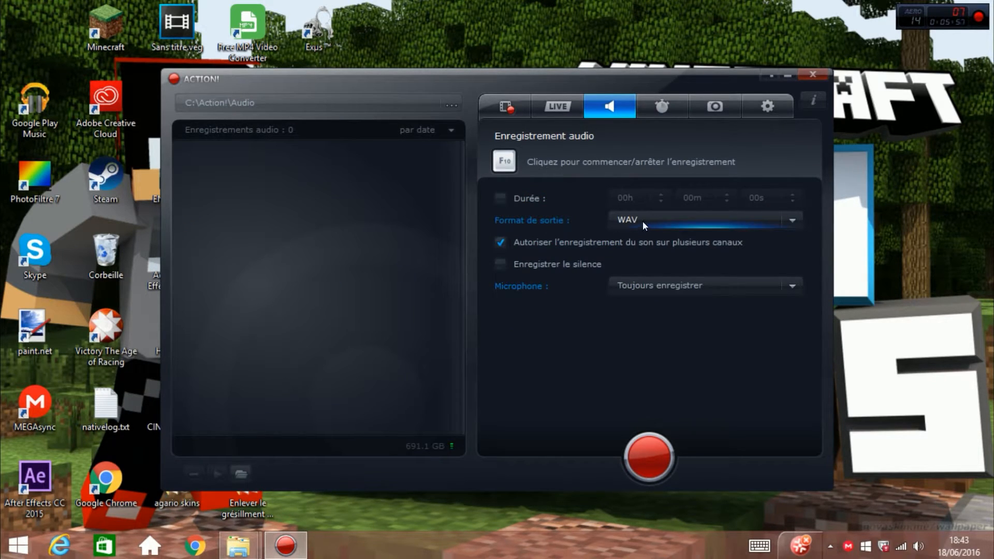
left_click(684, 226)
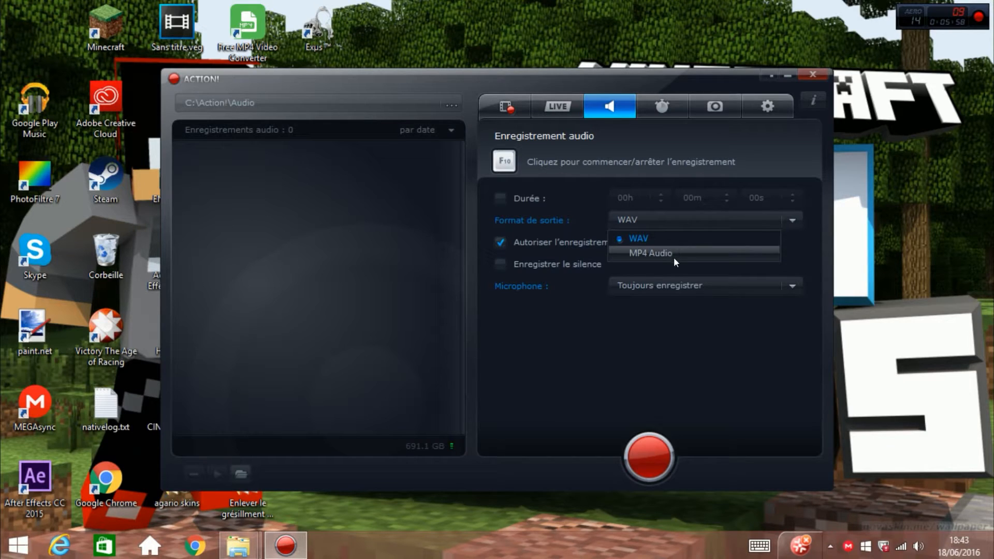
left_click(803, 261)
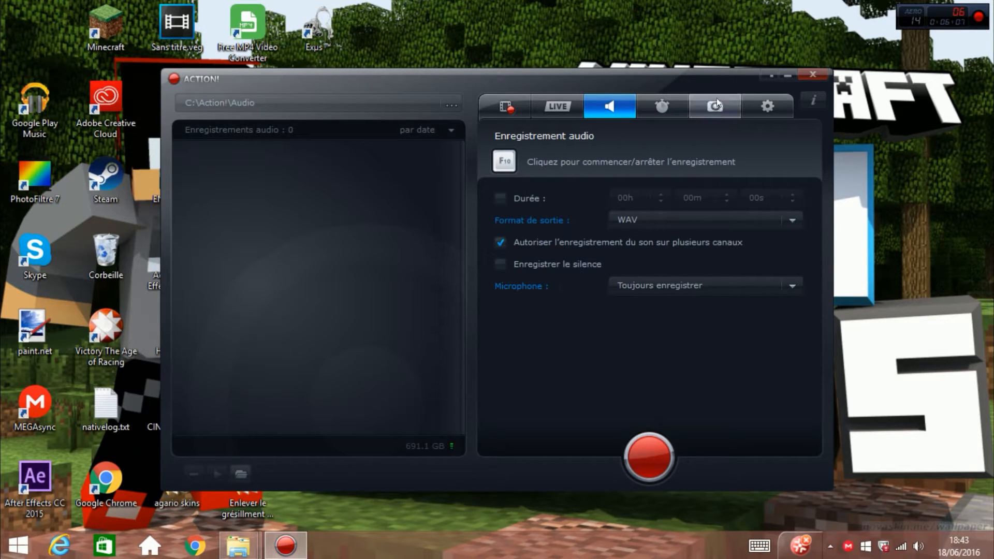
- Examine the benchmarking page, revisiting the audio and video recording pages to compare their start/stop shortcuts
left_click(661, 109)
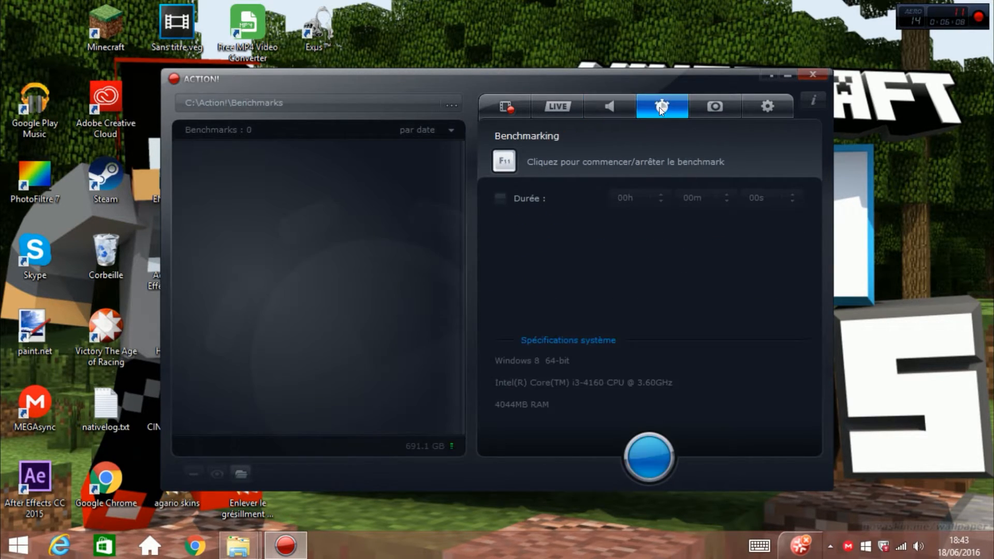
left_click(591, 113)
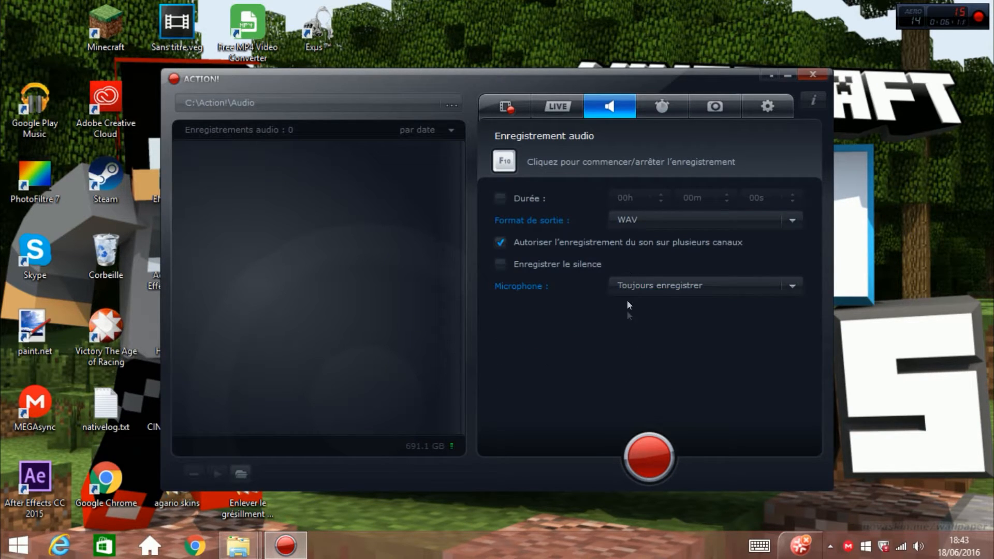
left_click(501, 111)
left_click(645, 104)
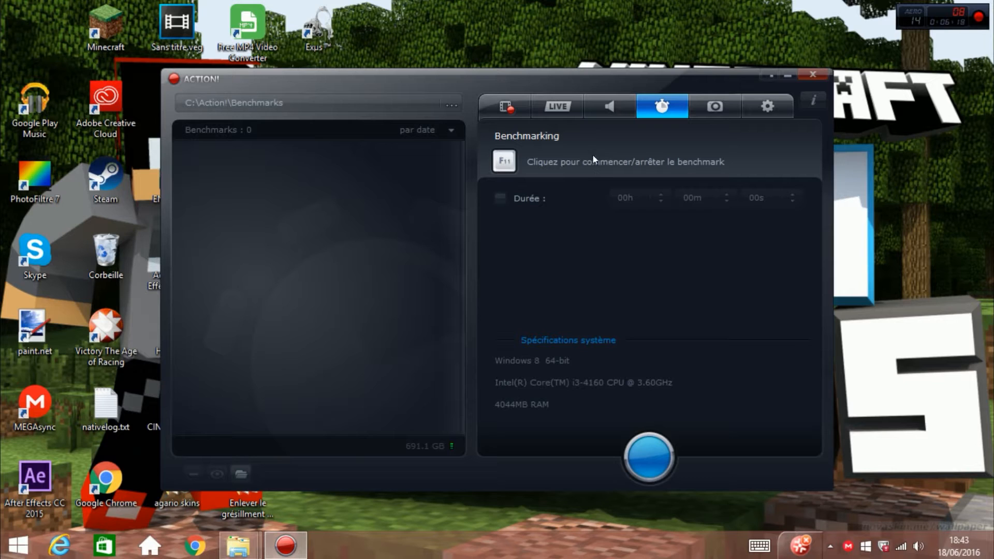
- Review the screenshot capture page and its available file formats, keeping PNG
left_click(701, 107)
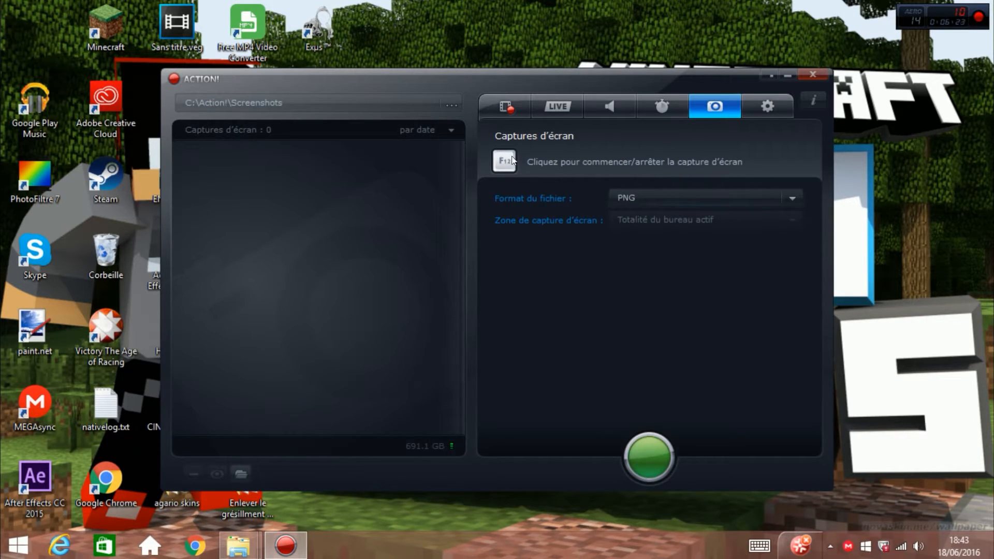
left_click(660, 195)
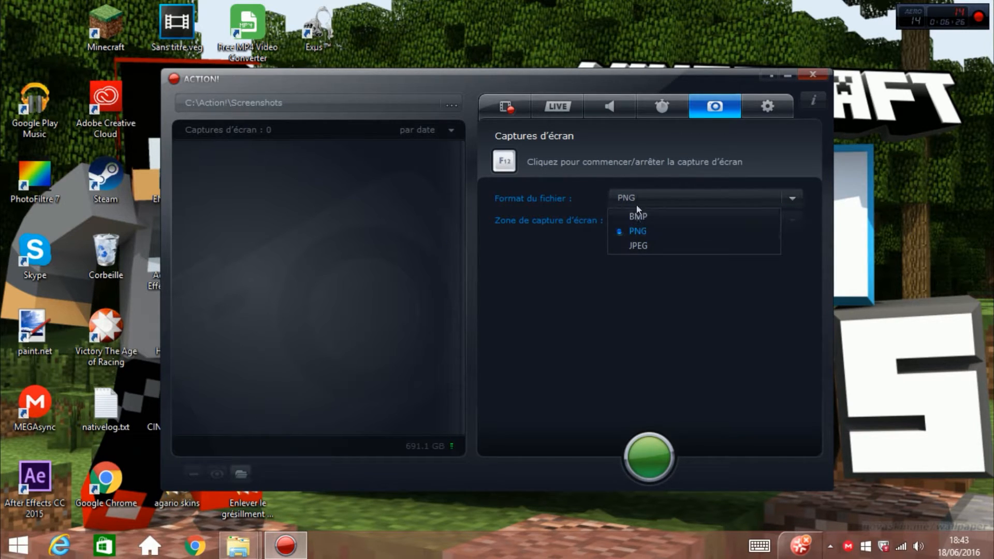
left_click(663, 315)
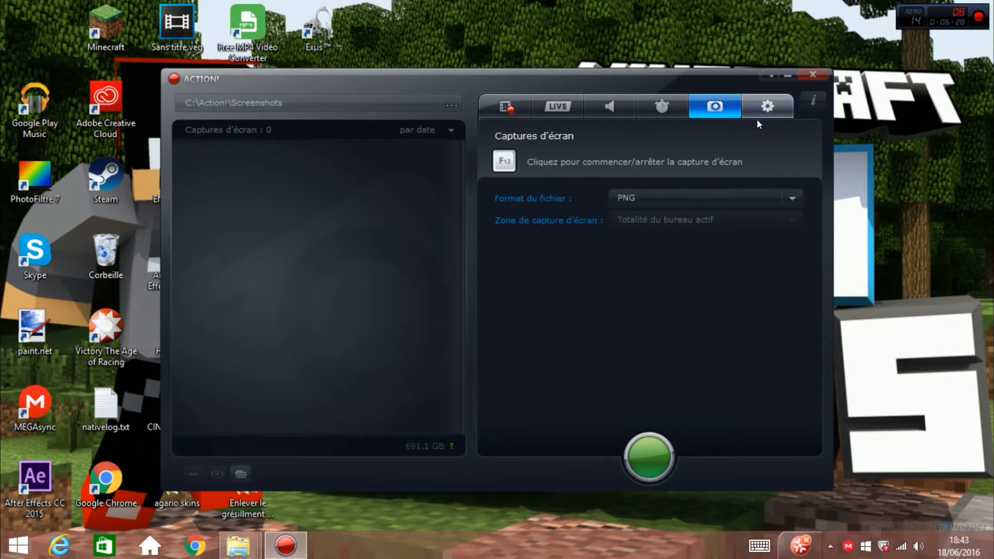
- Open the keyboard shortcut settings and enter F11 as the benchmark shortcut
left_click(759, 114)
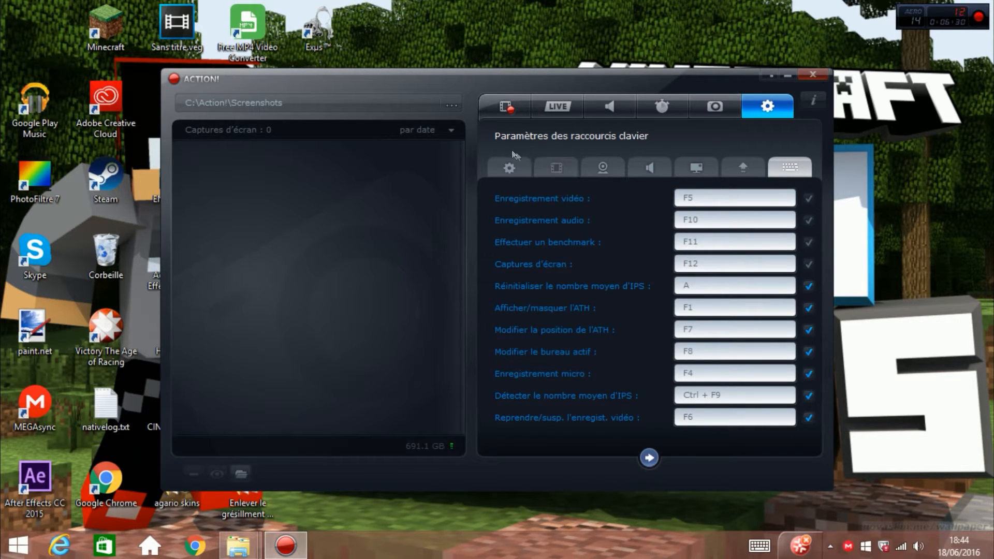
left_click(697, 220)
left_click(684, 197)
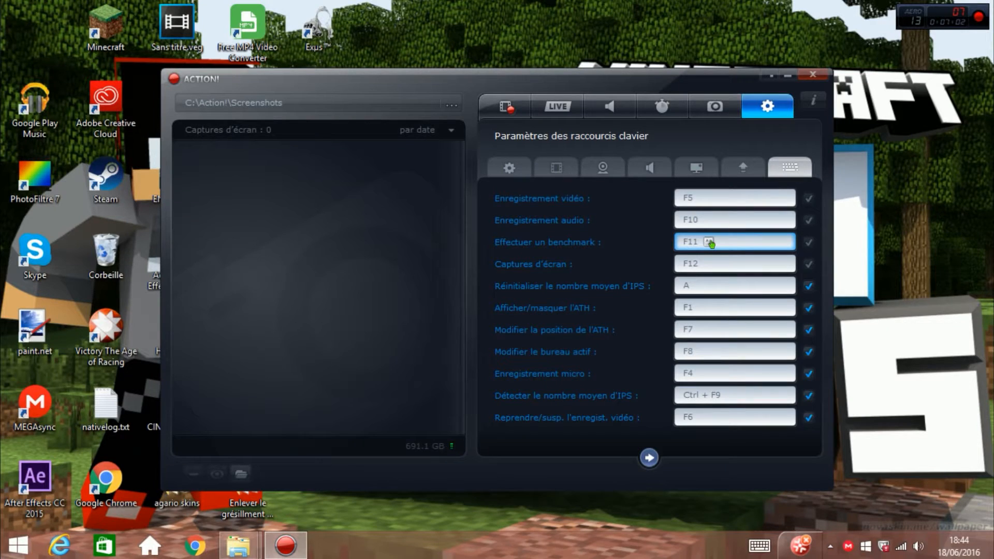
key("7")
key("F11")
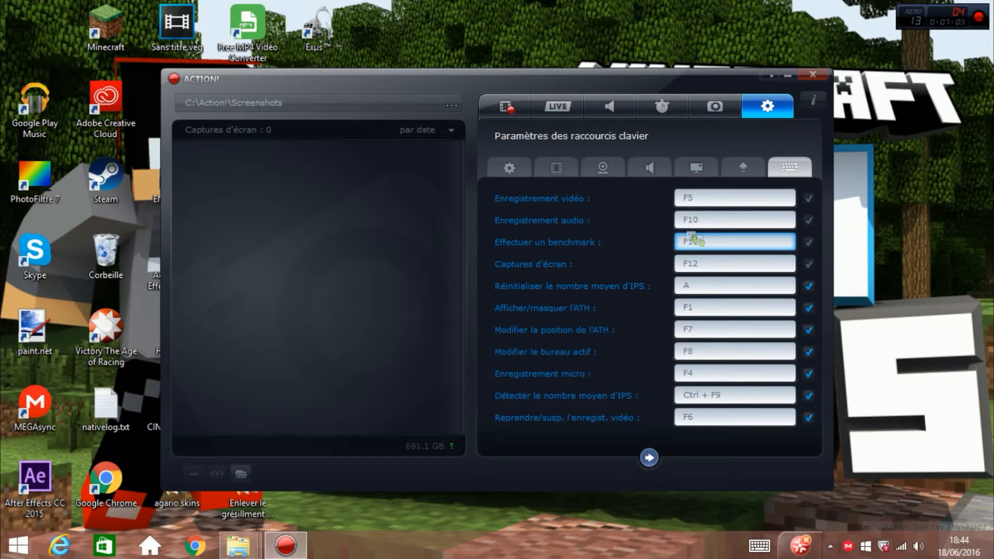
- Review the second page of keyboard shortcuts, the on-screen display settings and the export settings
left_click(609, 106)
left_click(749, 105)
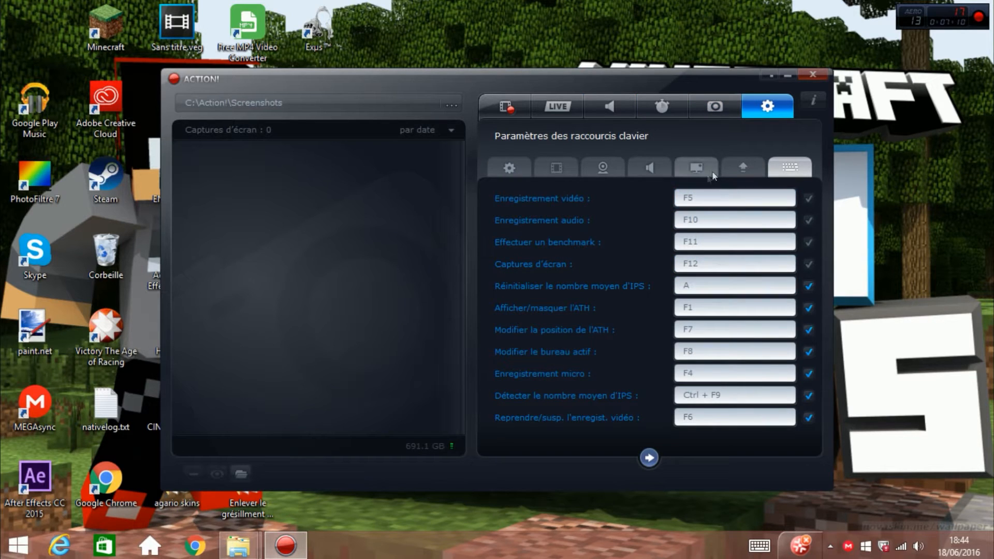
left_click(648, 457)
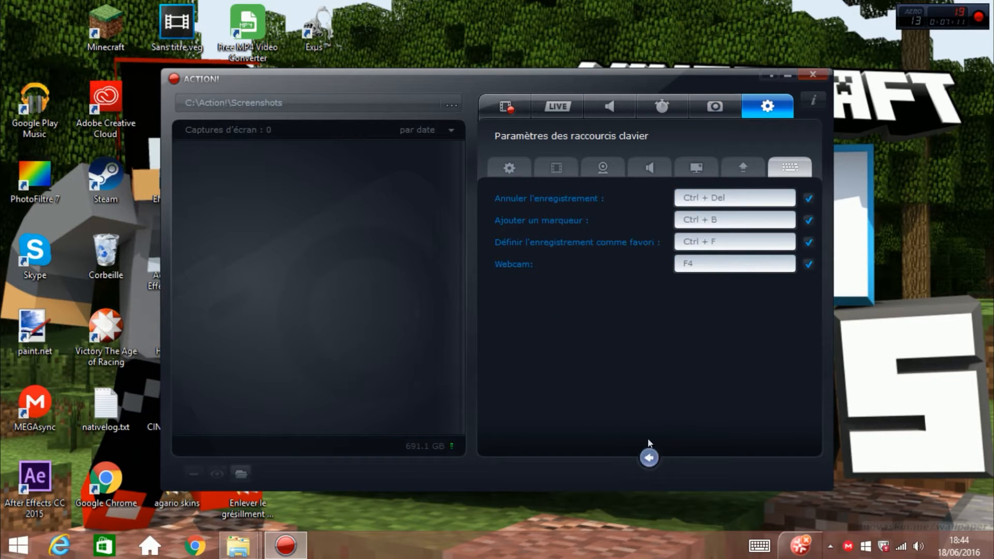
left_click(696, 167)
left_click(741, 167)
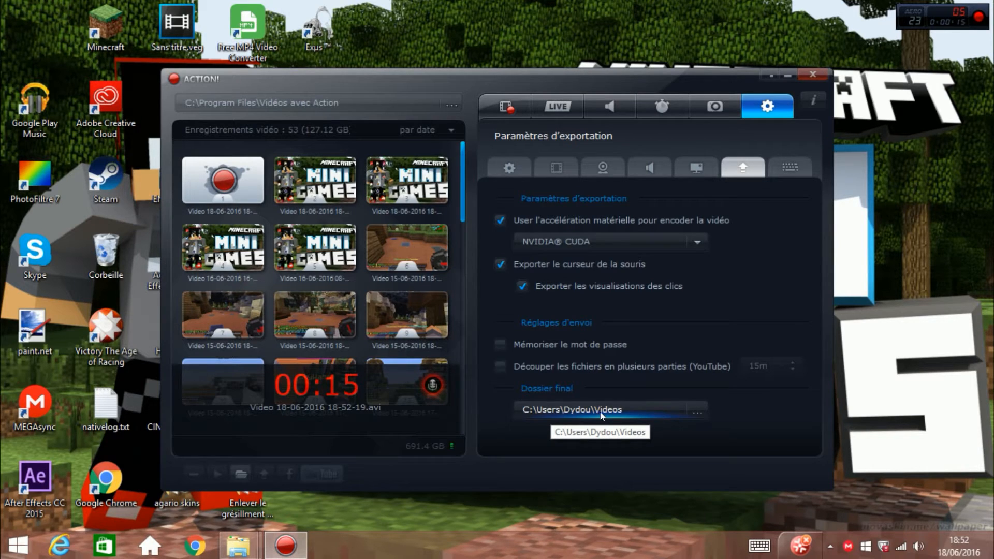
- Check the Téléchargements folder in File Explorer for an export destination and return to the recorder's export settings
left_click(642, 409)
left_click(477, 438)
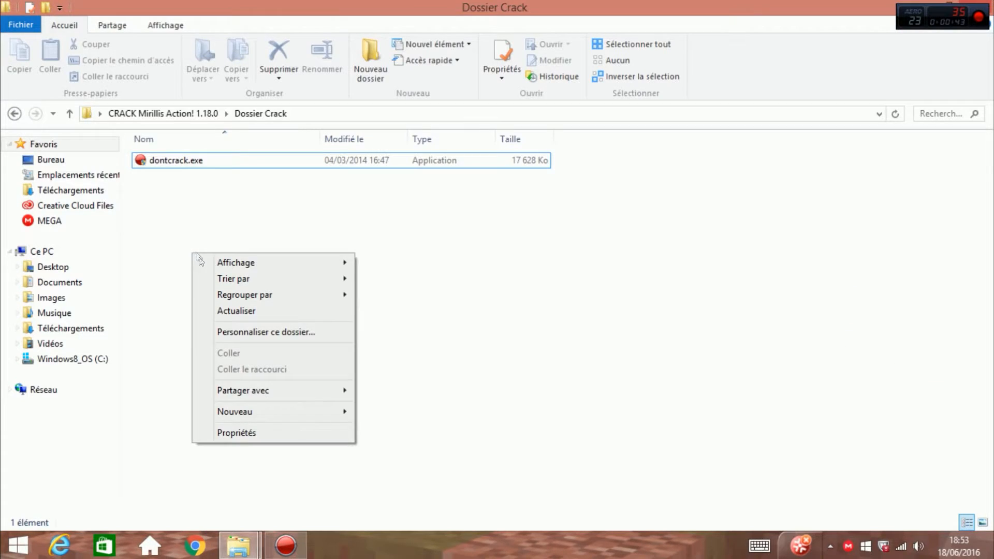
mouse_move(237, 416)
left_click(515, 296)
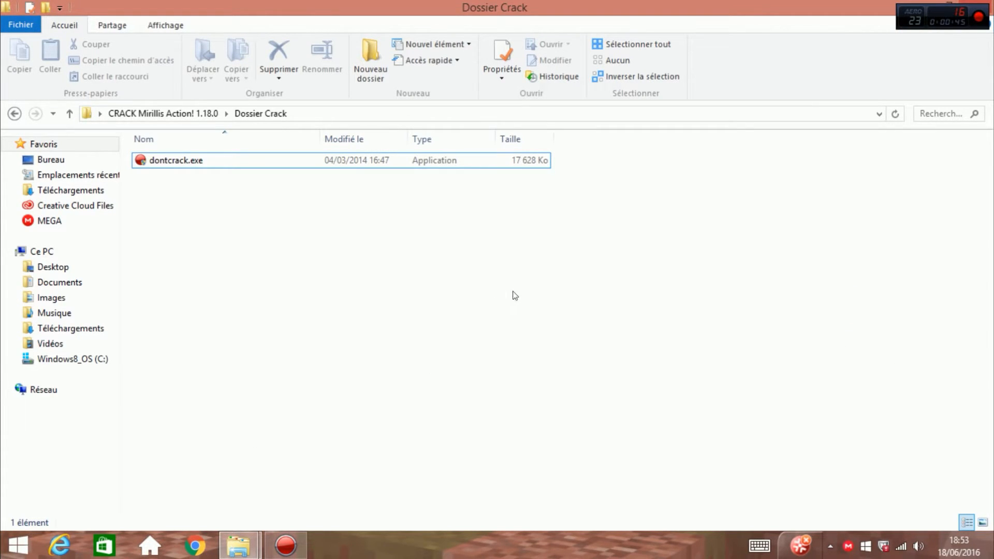
left_click(71, 328)
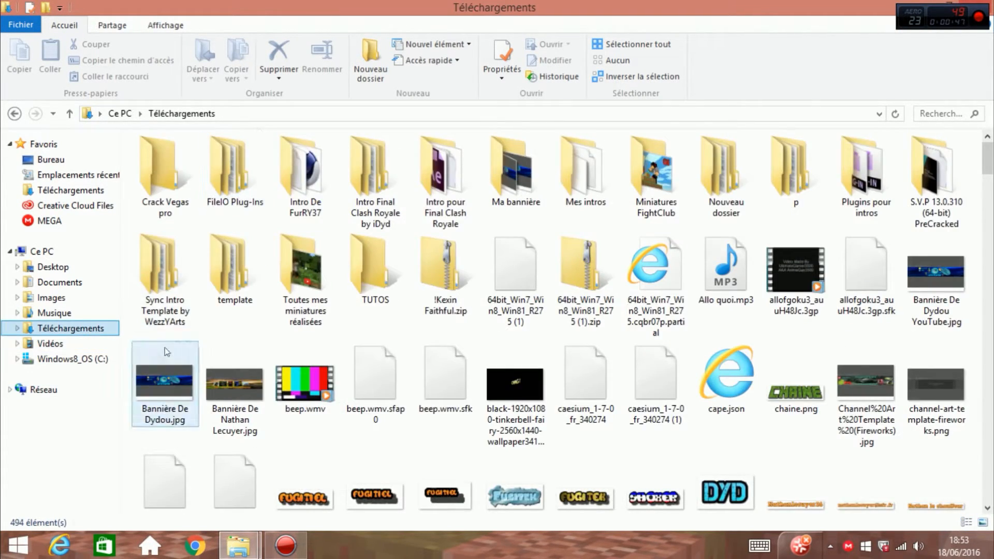
left_click(931, 5)
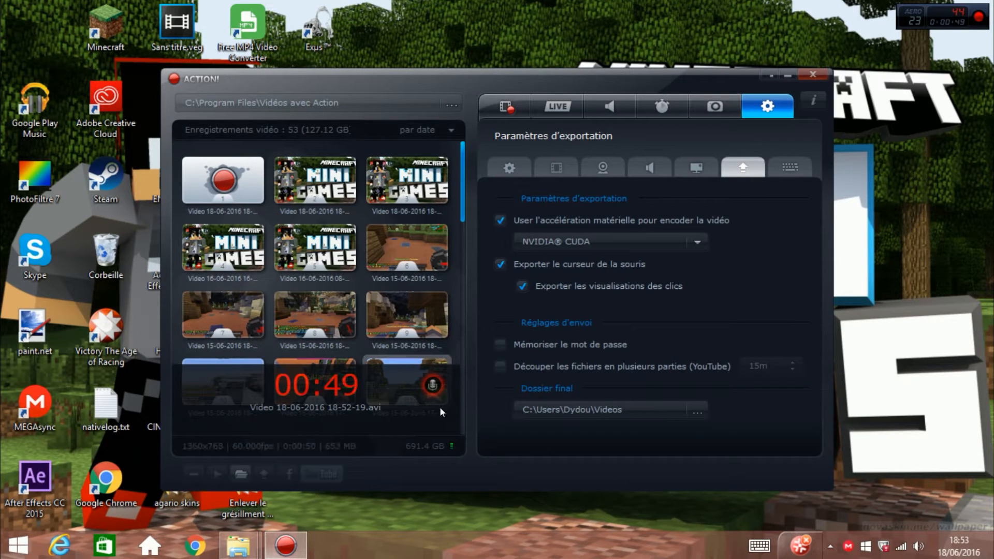
- Set the final folder for exported videos to the TUTOS folder inside Downloads
left_click(661, 408)
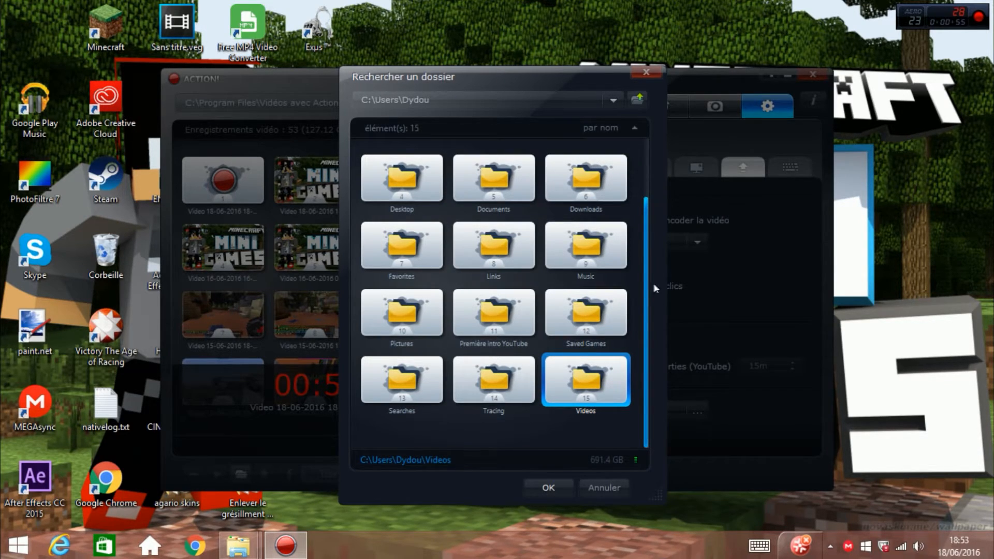
double_click(586, 181)
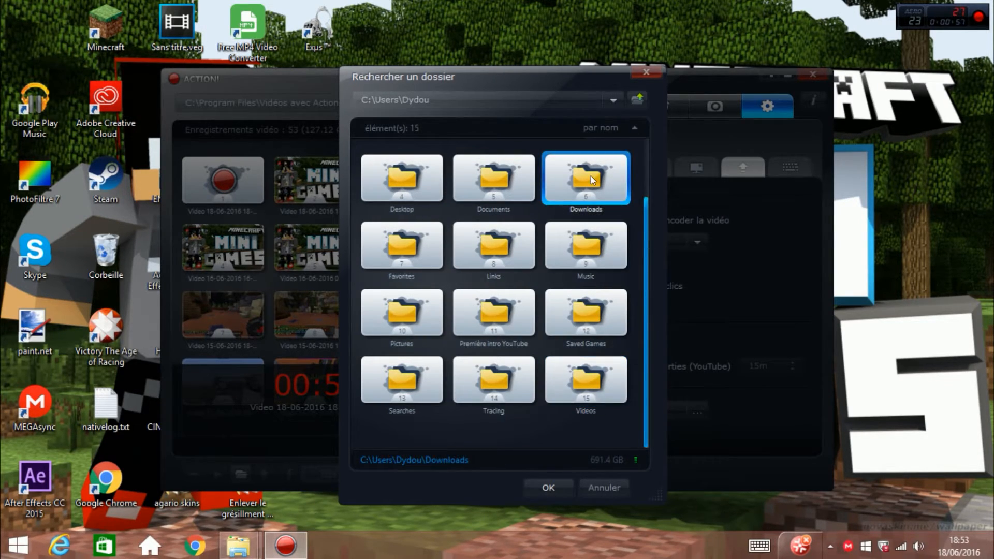
scroll(642, 309, "down", 2)
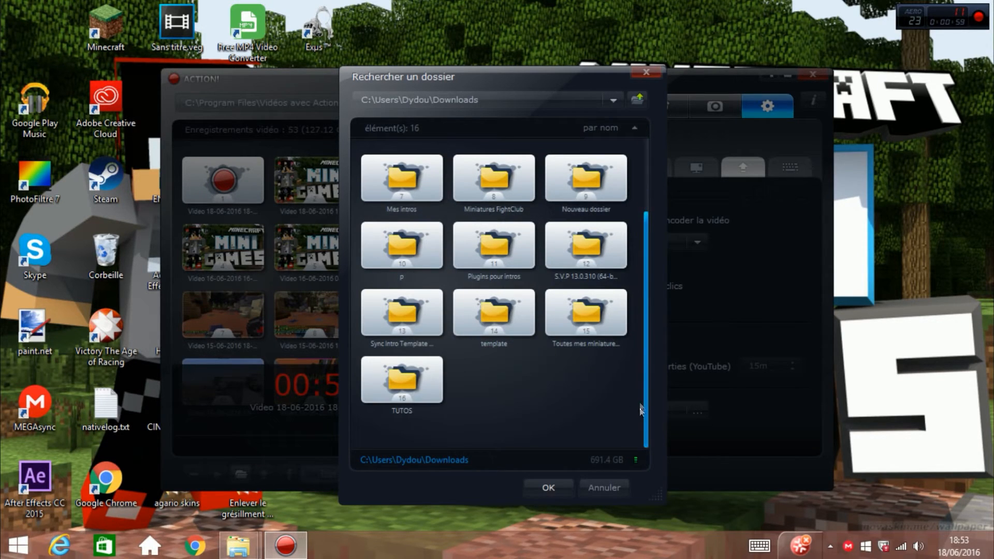
left_click(410, 404)
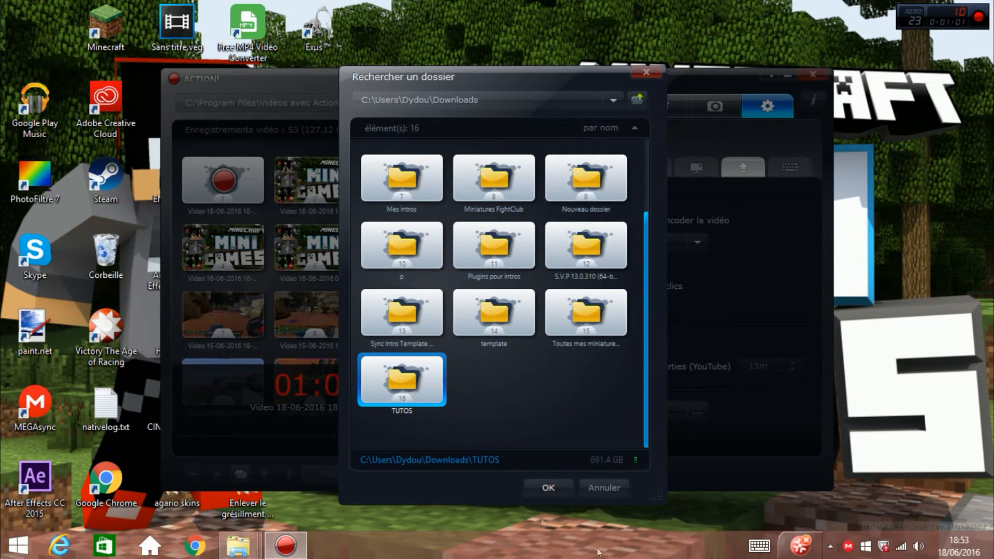
left_click(549, 488)
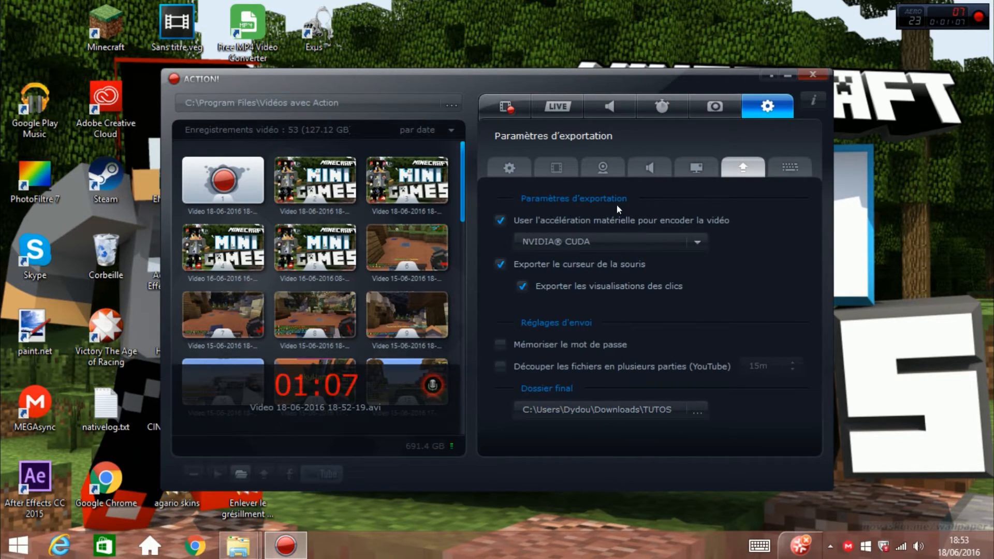
- Open the on-screen display (ATH) settings and dismiss the McAfee notification
left_click(696, 168)
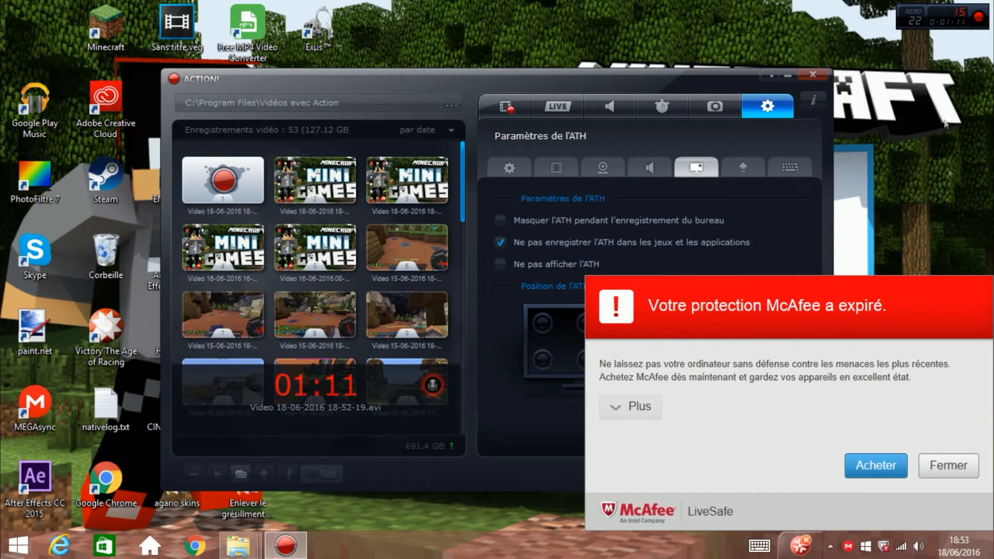
mouse_move(936, 455)
left_click(946, 466)
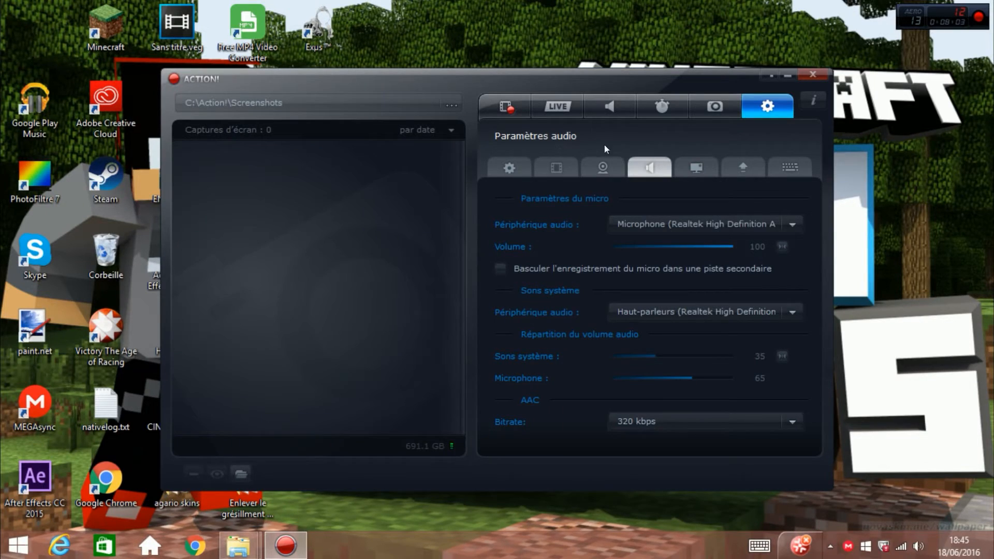
- Review the microphone device choices in the audio settings, then the webcam settings and their layout preview
left_click(736, 224)
left_click(560, 225)
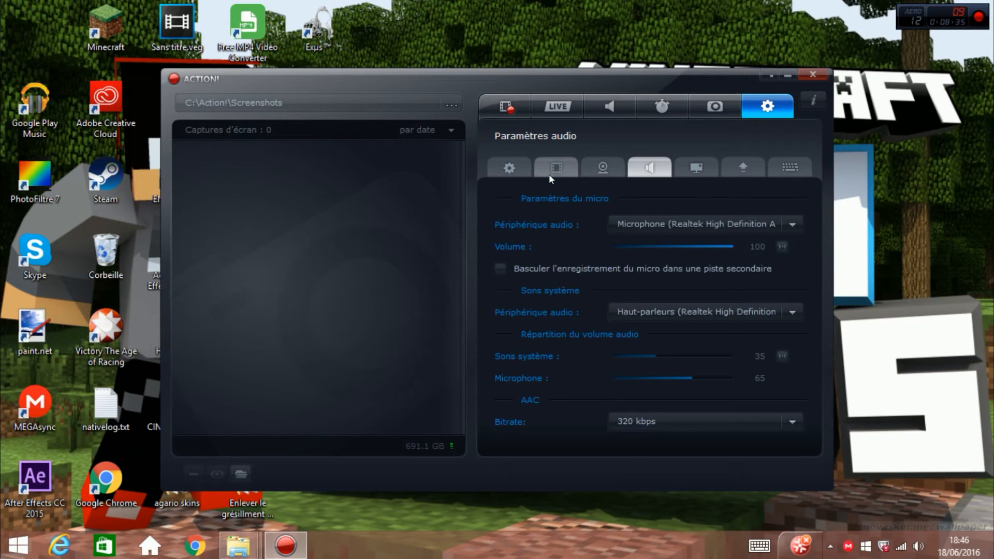
left_click(601, 169)
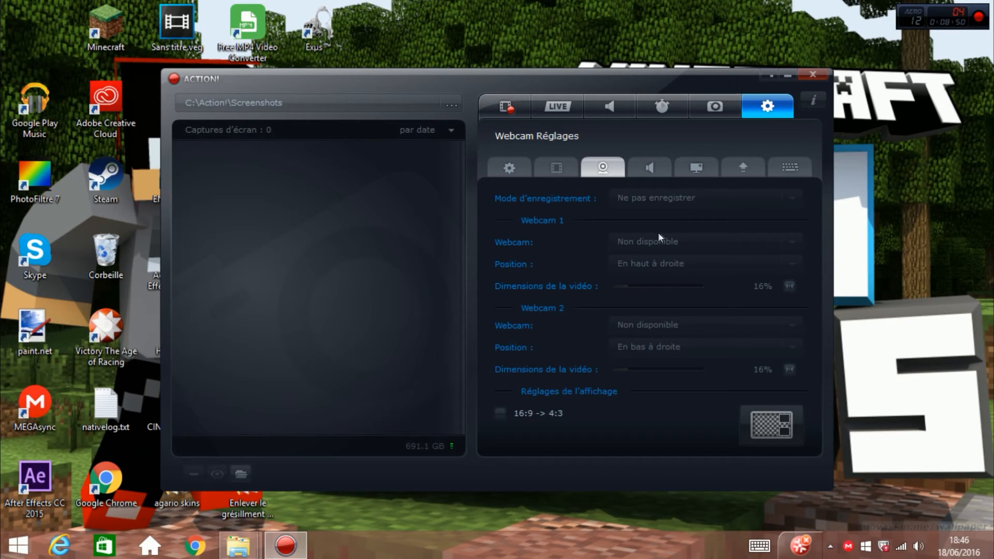
left_click(762, 430)
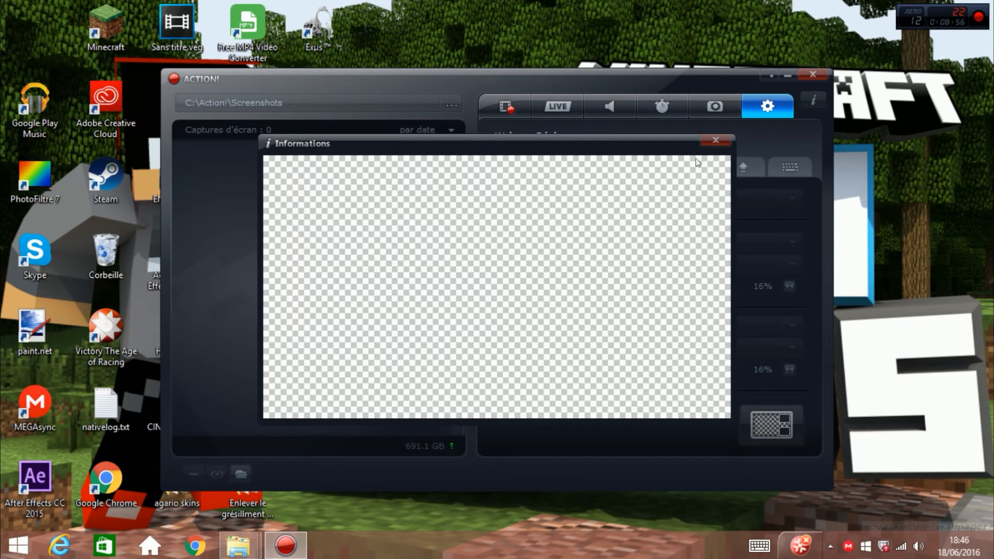
left_click(705, 141)
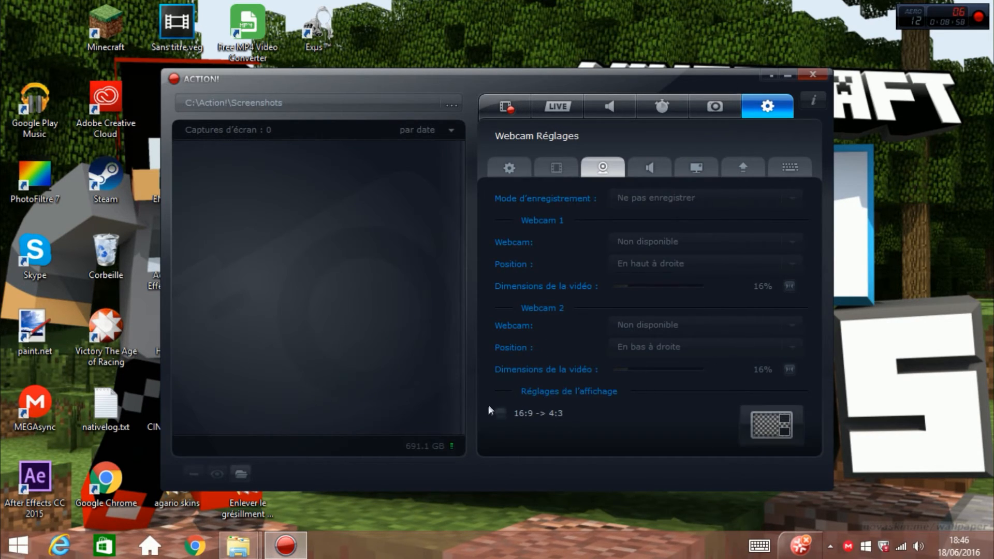
- Examine the video recording options and image overlay settings, comparing them with the webcam settings
left_click(552, 170)
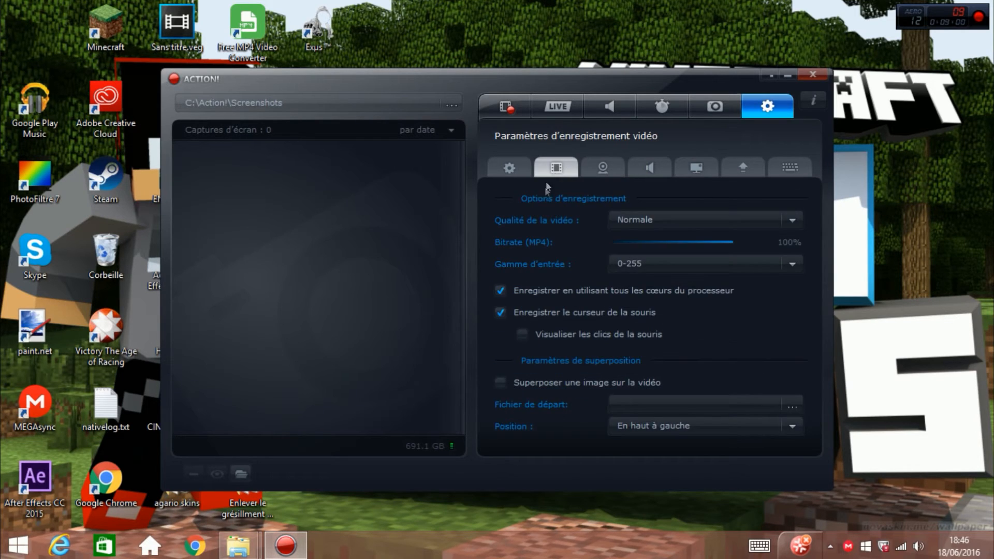
left_click(603, 163)
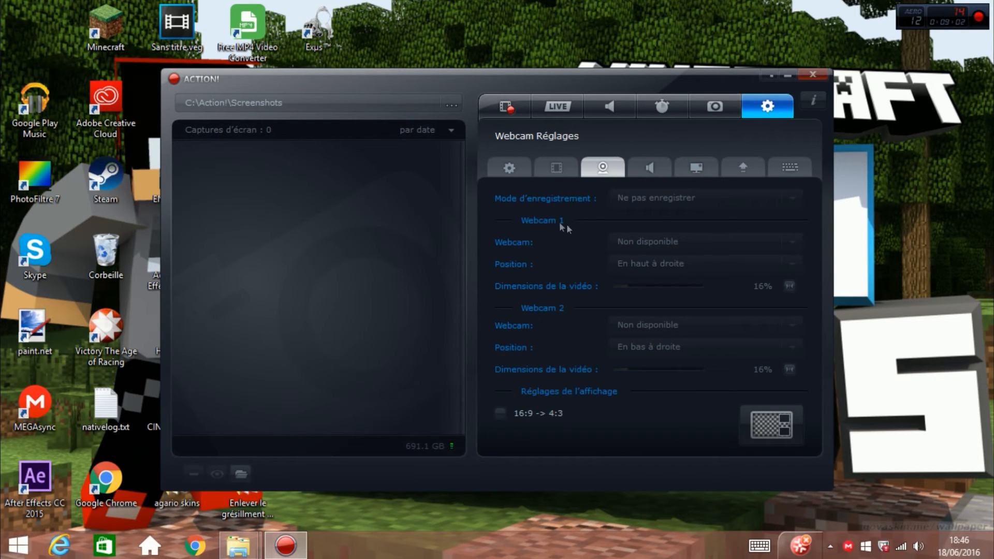
left_click(558, 162)
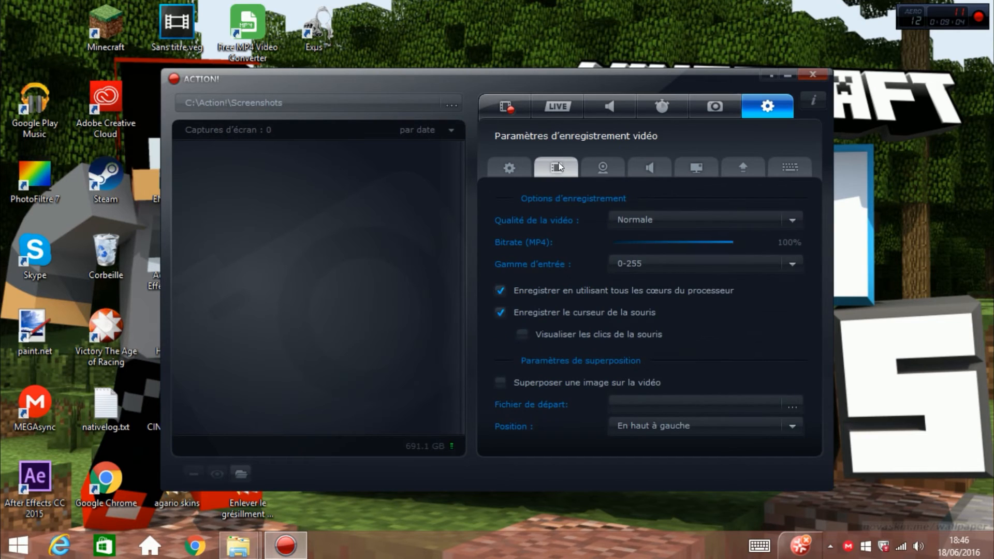
left_click(607, 161)
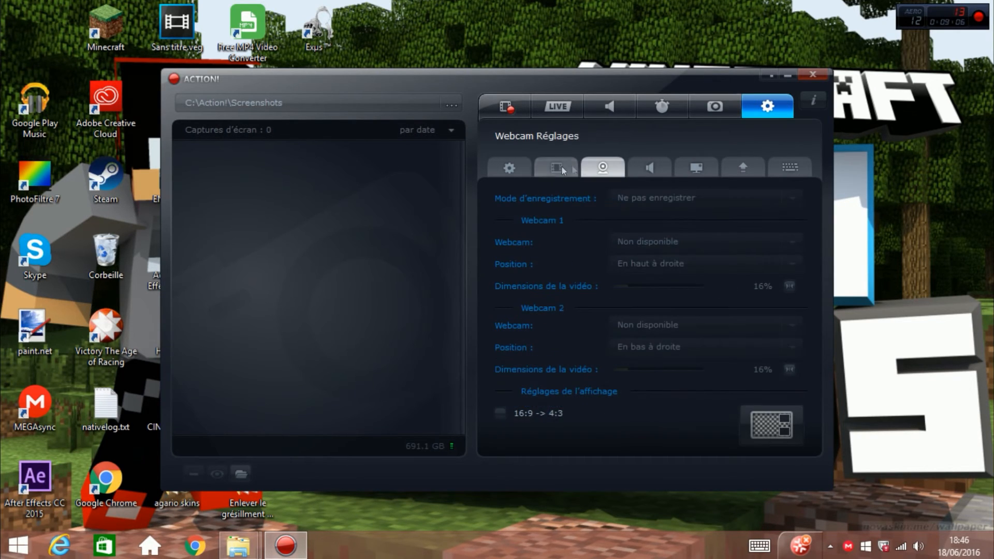
left_click(548, 166)
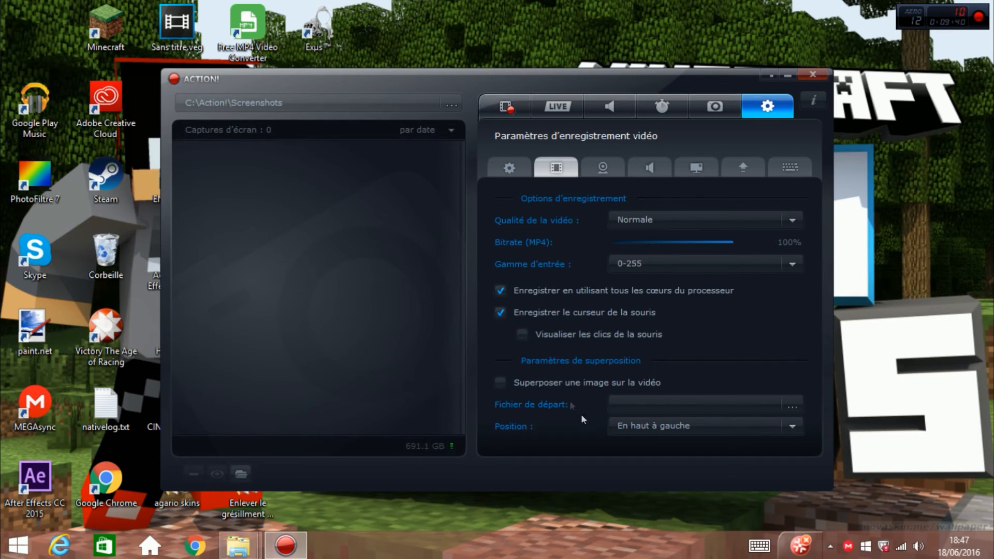
- Review the general settings, switching "Application toujours au dessus" on and back off
left_click(509, 168)
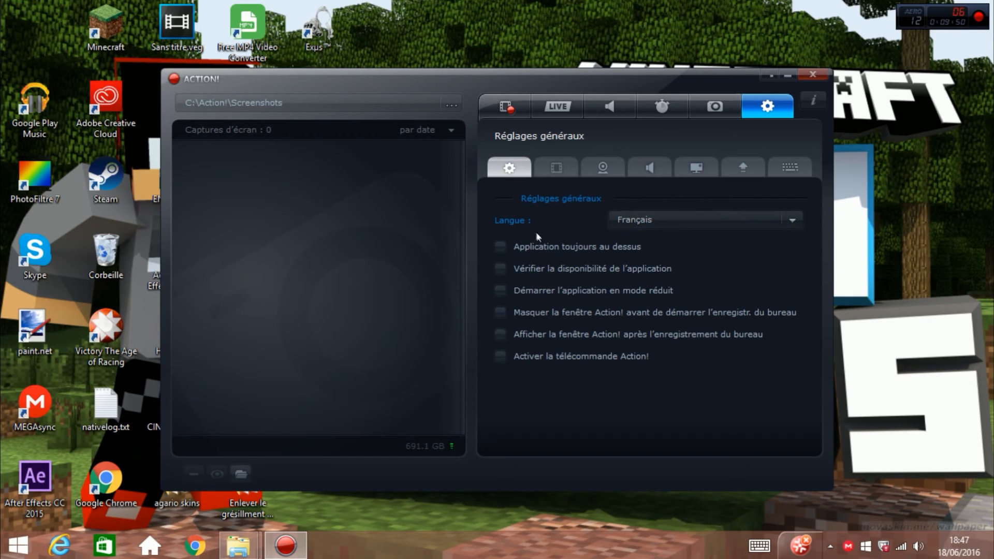
left_click(504, 248)
left_click(500, 247)
- Hide the recorder window and move the CRACK Mirillis Action! 1.18.0 folder to another spot on the desktop
left_click(772, 73)
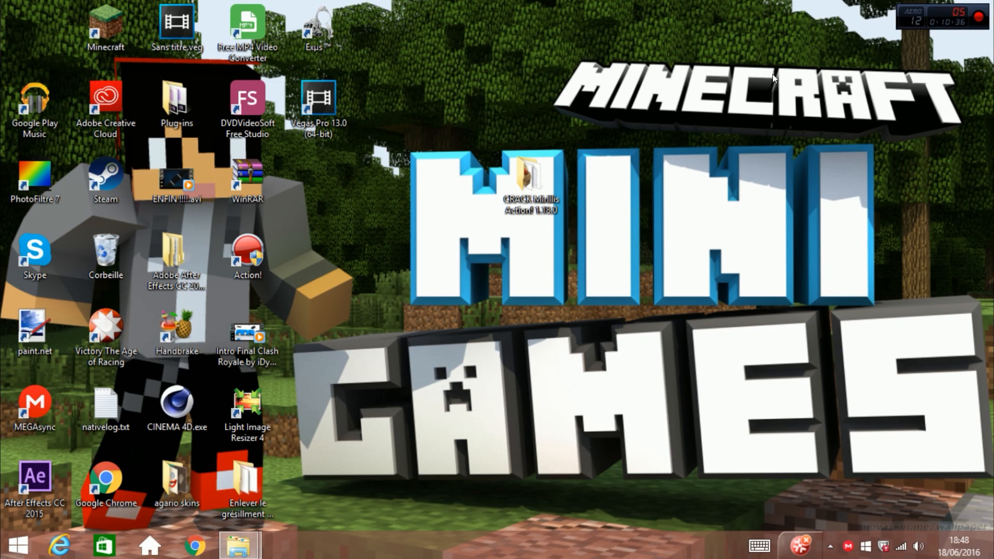
left_click_drag(553, 185, 626, 185)
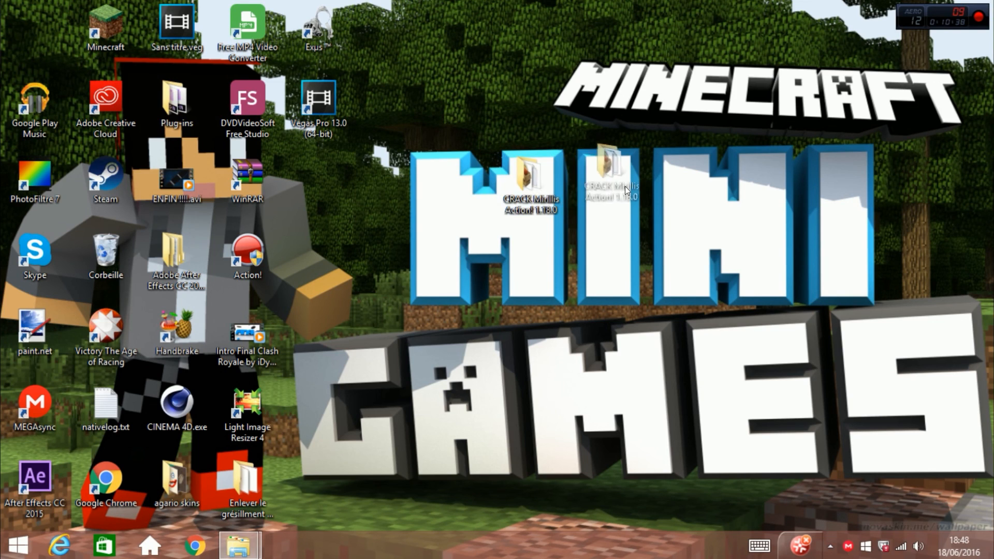